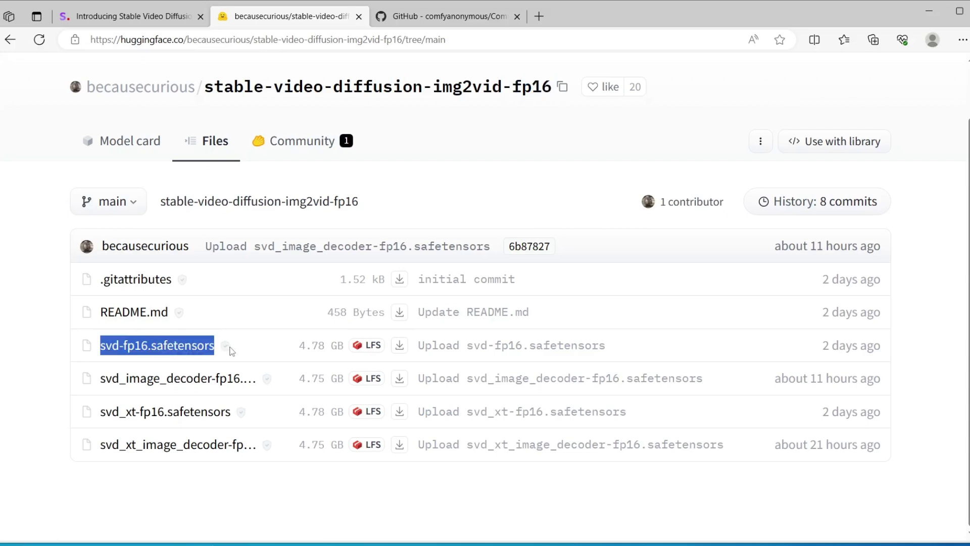
Step: Highlight the svd_xt image decoder and svd_xt-fp16.safetensors file names, then move the ComfyUI folder window left
left_click_drag(100, 444, 251, 445)
left_click_drag(100, 411, 247, 427)
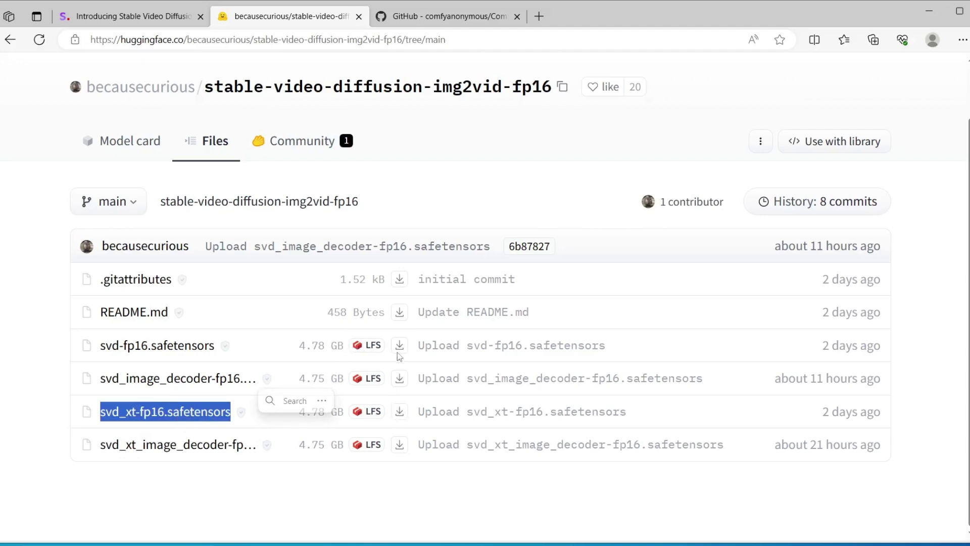
left_click_drag(400, 352, 453, 354)
left_click(401, 382)
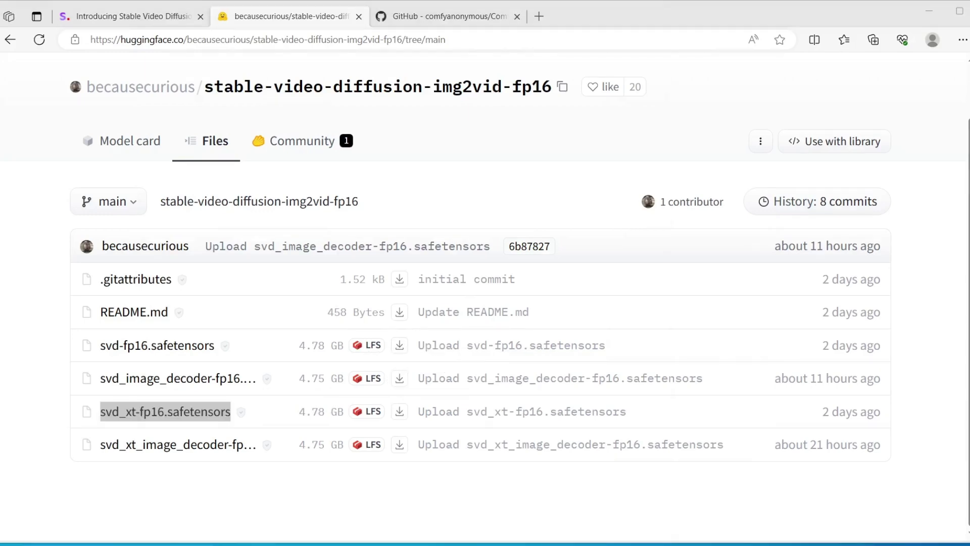
left_click_drag(449, 67, 253, 64)
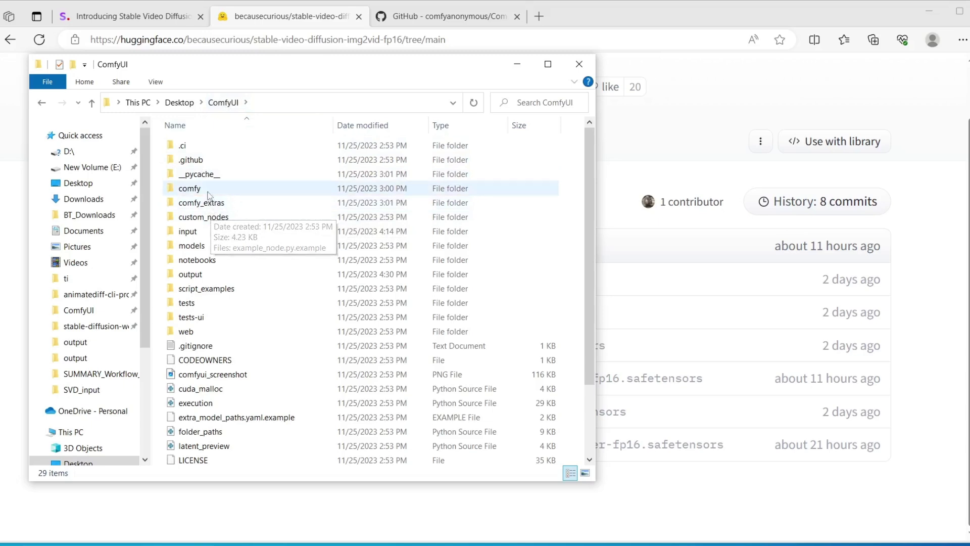
Step: Go into ComfyUI's models\checkpoints folder, then bring the Anaconda Prompt forward
double_click(192, 246)
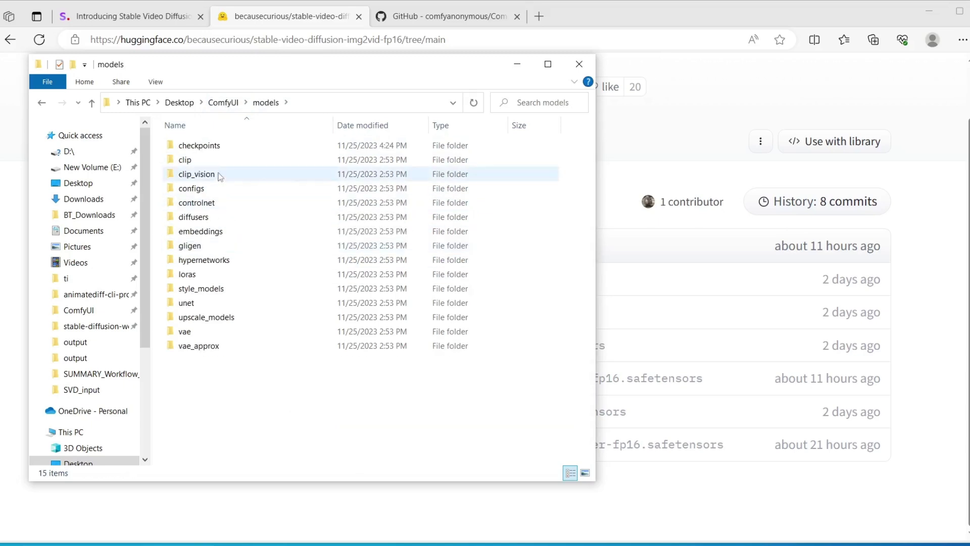
double_click(222, 147)
key("alt+Tab")
left_click(461, 141)
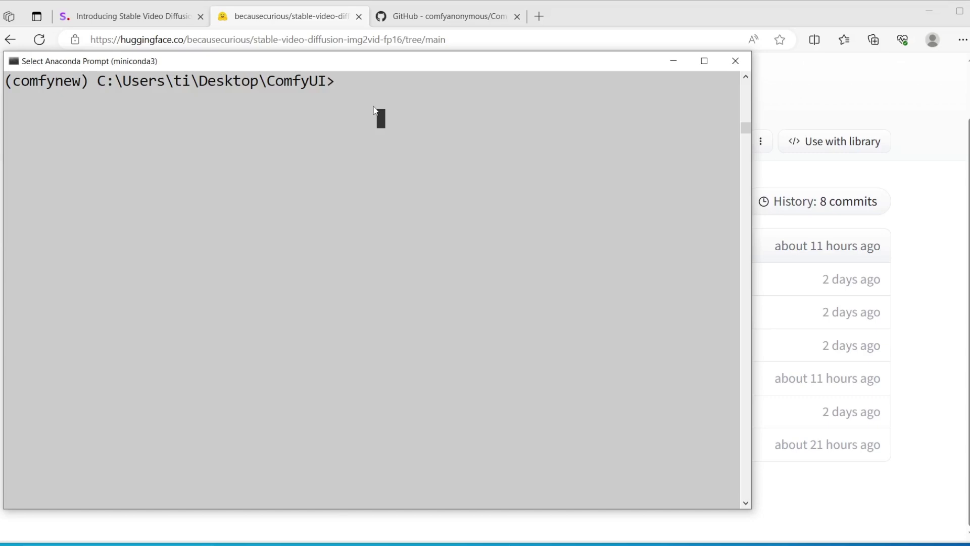
Step: Activate the comfynew environment and launch ComfyUI with python main.py, with Task Manager watching the GPU
type("conda activate c")
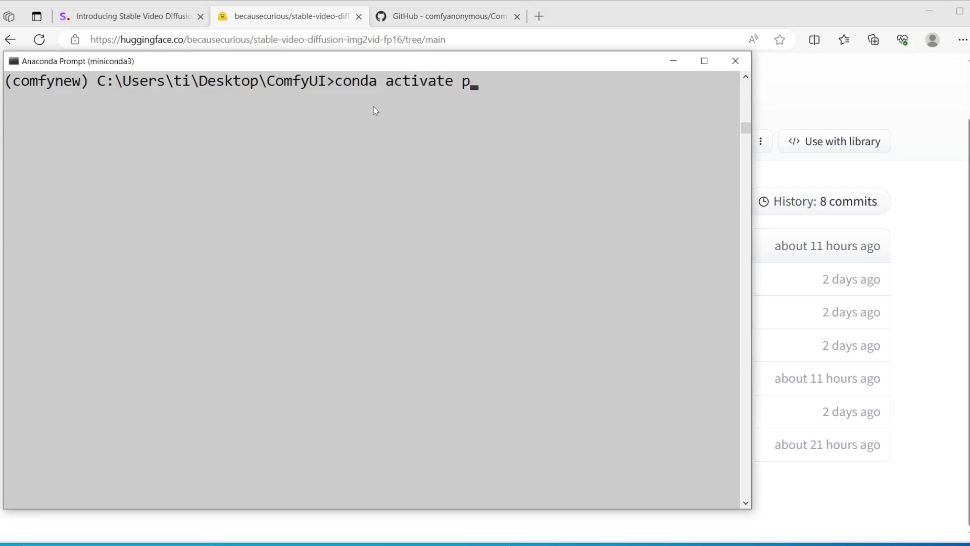
type("omfynew")
key("Return")
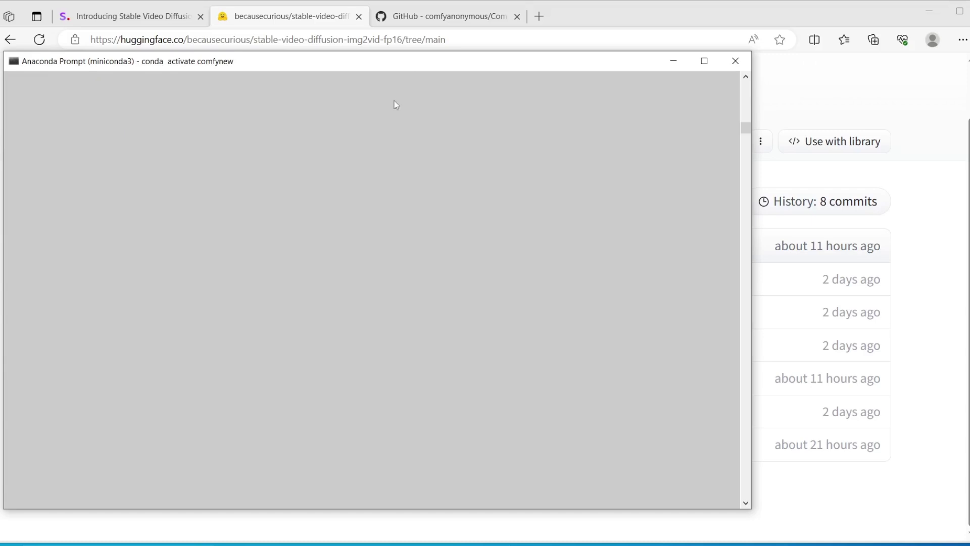
type("pytho")
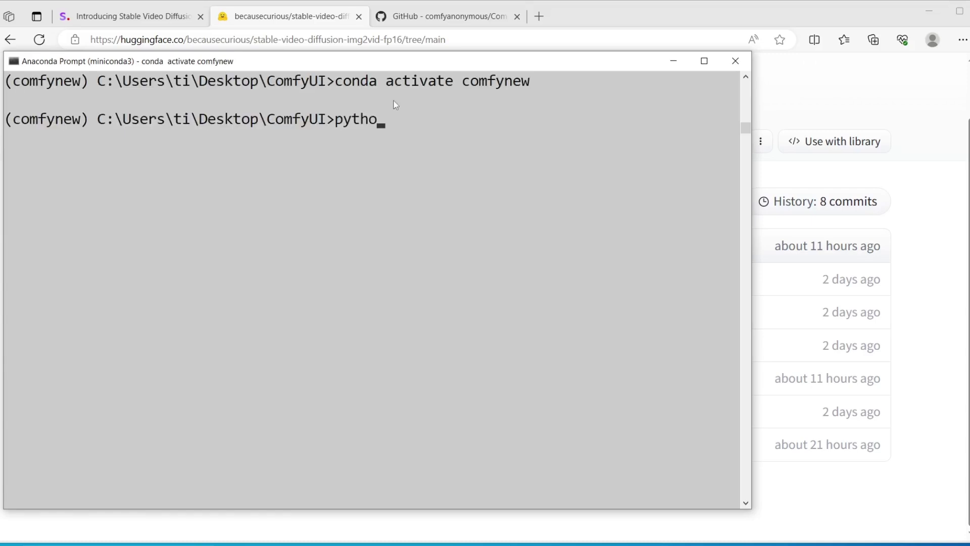
type("n main.py")
key("Return")
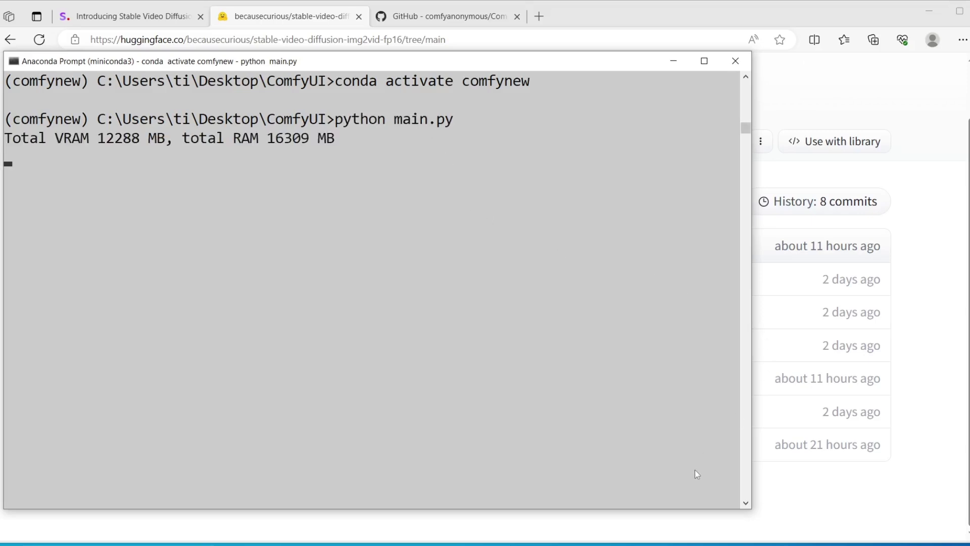
key("ctrl+shift+Escape")
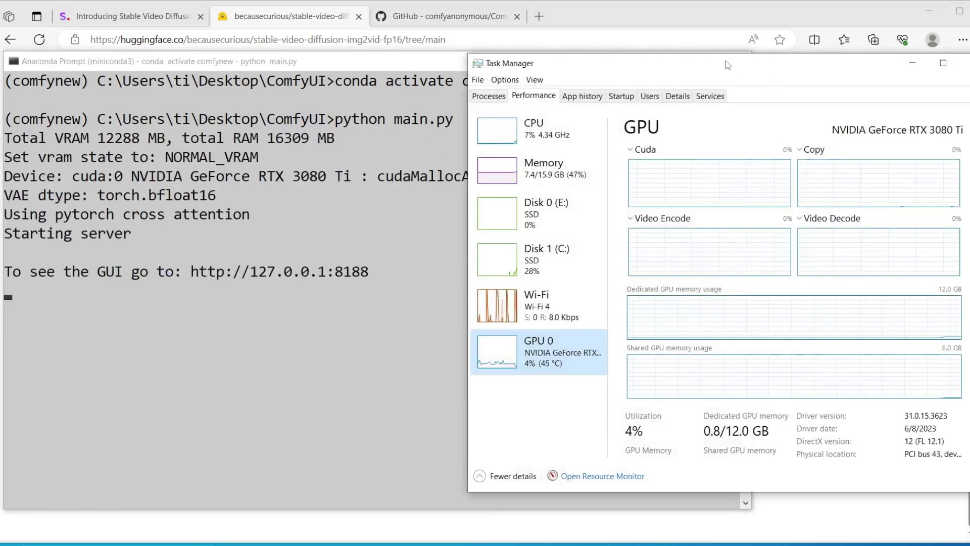
left_click_drag(725, 63, 723, 93)
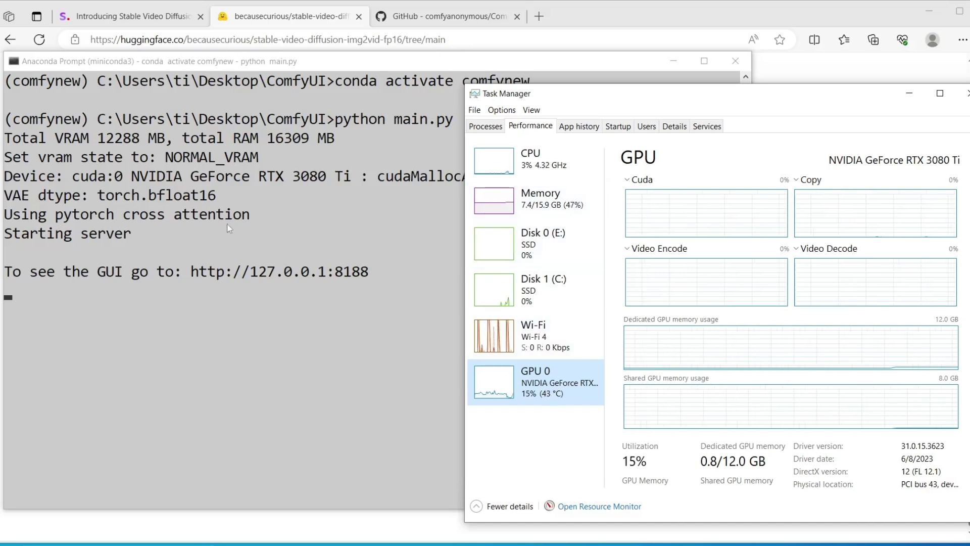
Step: Copy the local GUI address from the console and start a new browser tab
left_click(237, 252)
left_click_drag(191, 273, 348, 275)
key("ctrl+c")
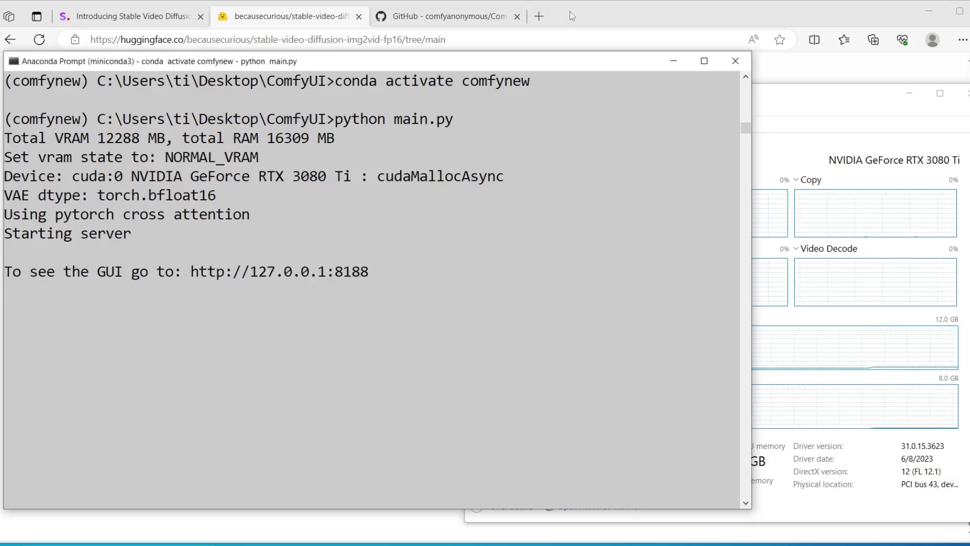
left_click(575, 11)
left_click(538, 16)
Step: Load ComfyUI at 127.0.0.1:8188, then reach the Stable Video Diffusion examples page from the GitHub README
key("ctrl+v")
key("Return")
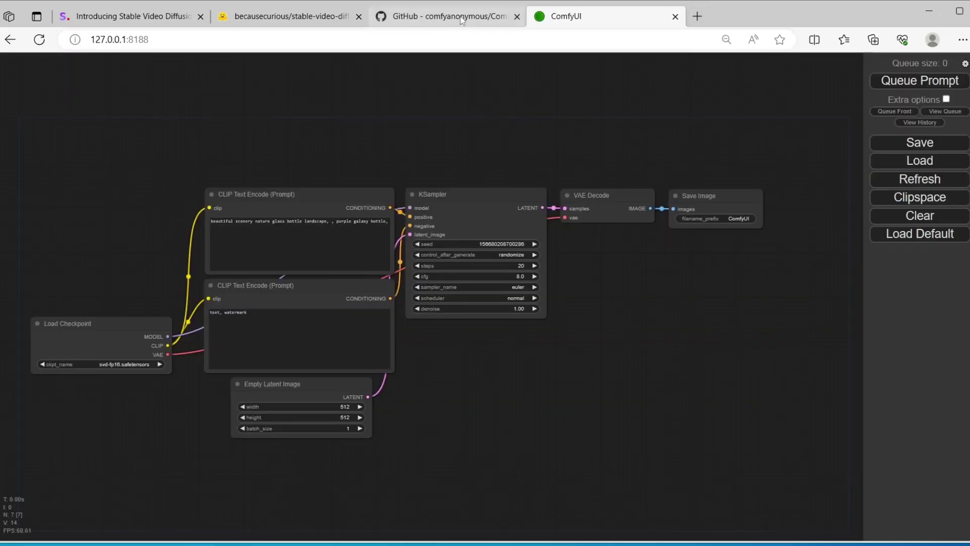
left_click(461, 19)
scroll(389, 211, "down", 20)
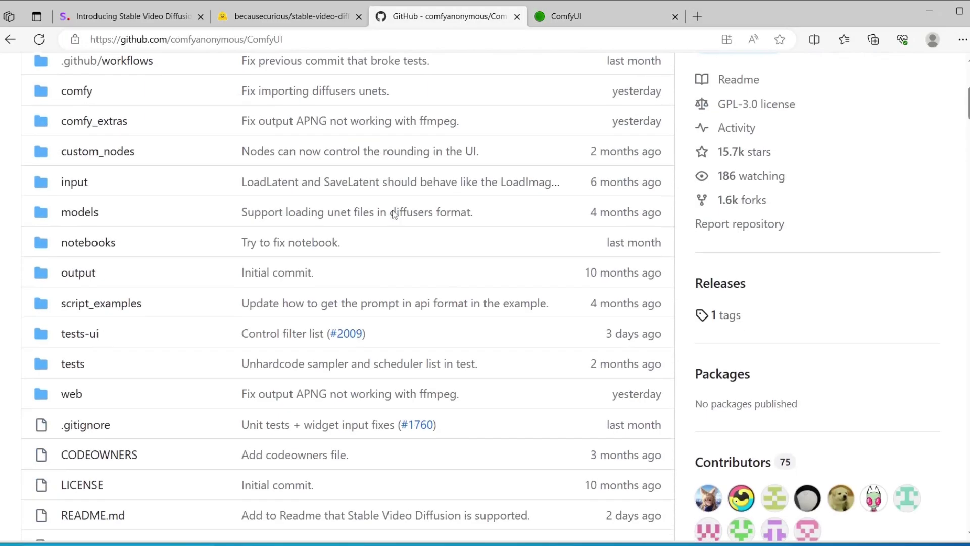
scroll(395, 218, "down", 5)
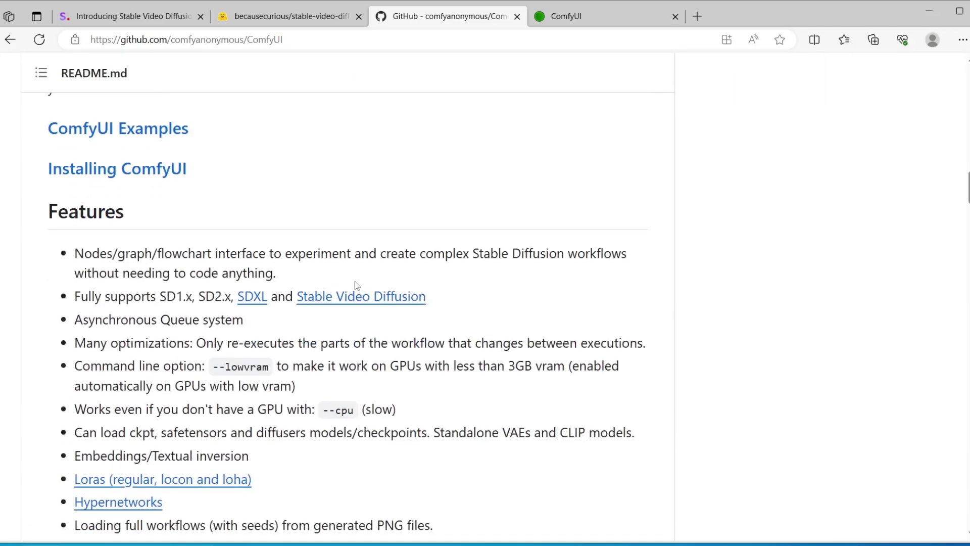
left_click(345, 303)
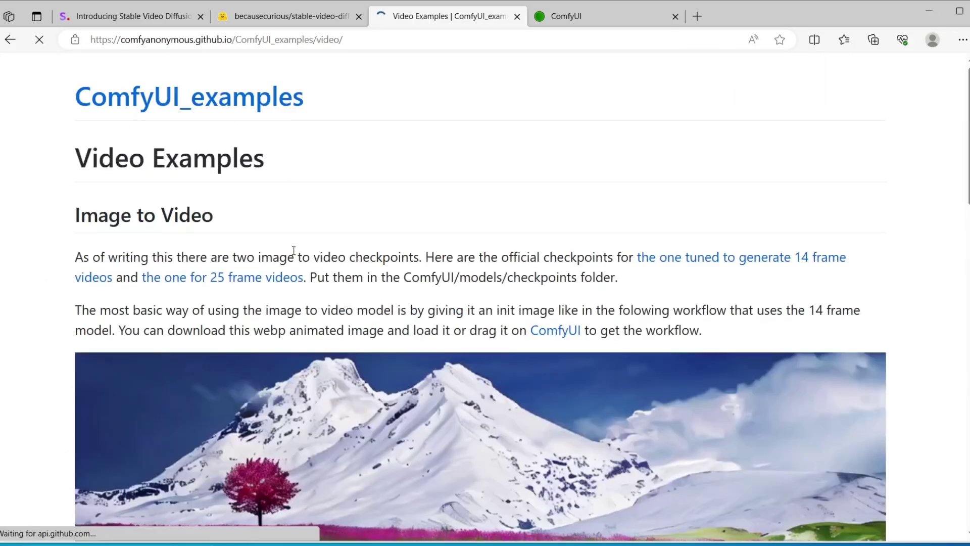
scroll(325, 177, "down", 6)
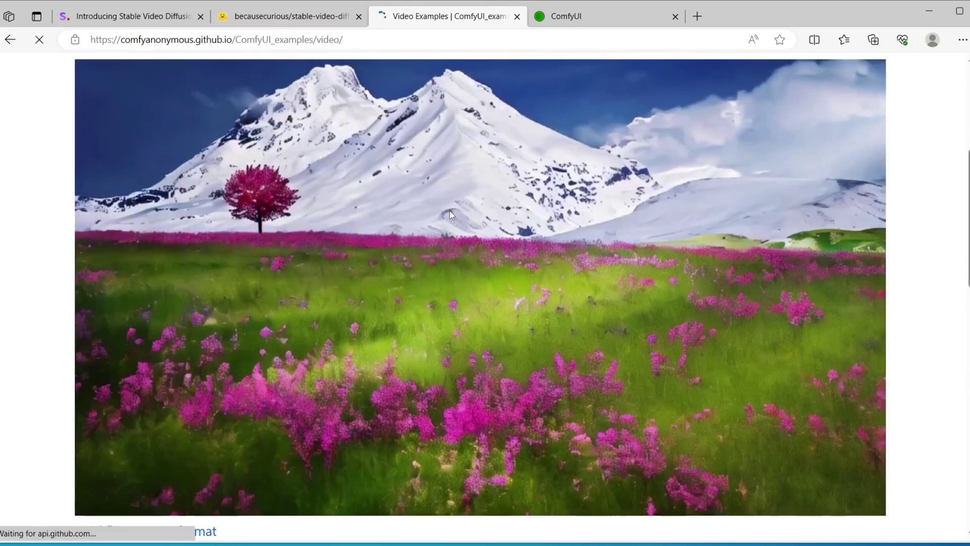
scroll(450, 211, "up", 2)
scroll(449, 211, "down", 3)
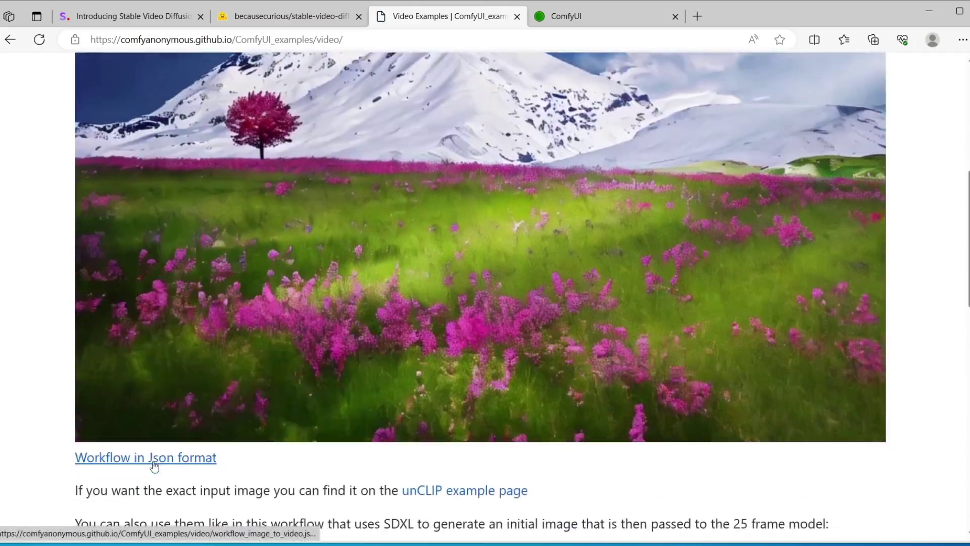
Step: Save workflow_image_to_video.json to Downloads and return to the ComfyUI tab
left_click(154, 463)
scroll(281, 170, "down", 7)
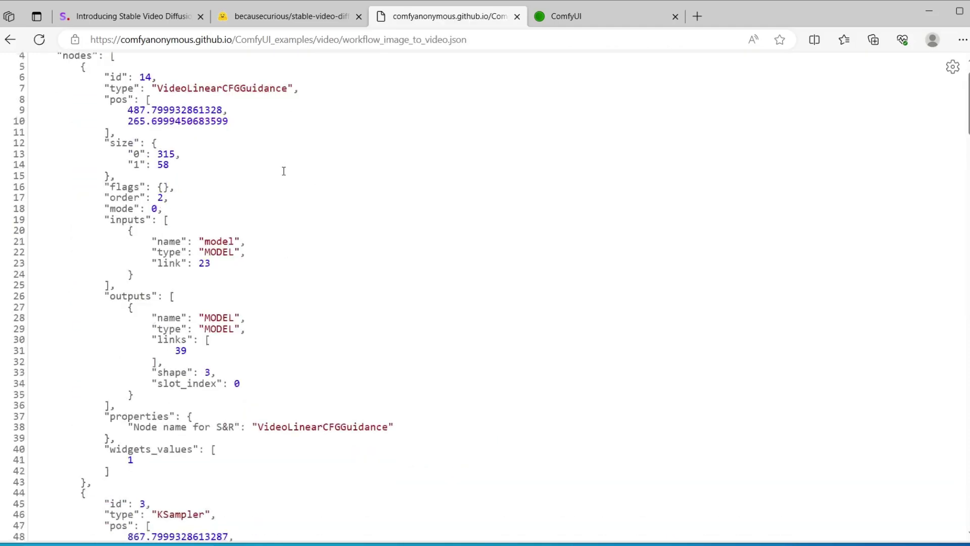
scroll(282, 172, "up", 7)
left_click(11, 42)
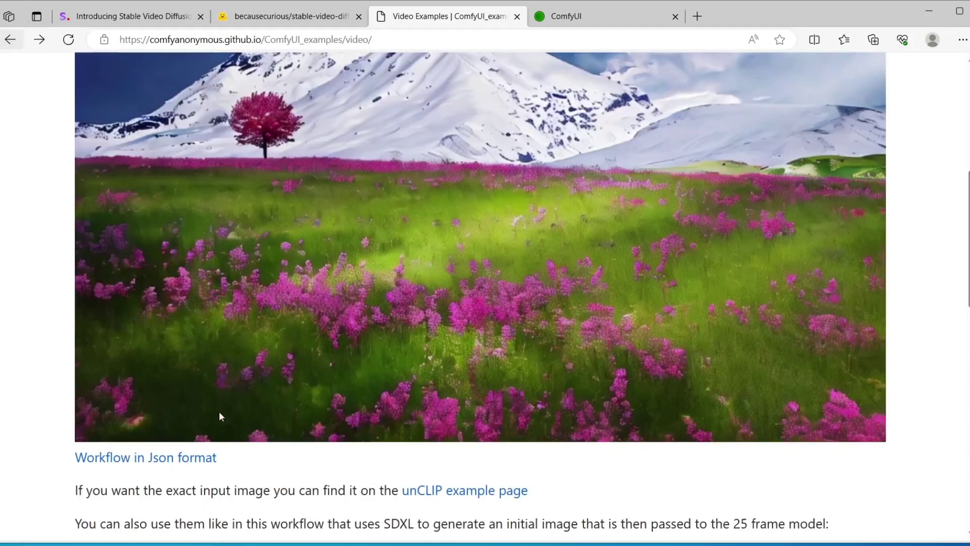
right_click(183, 457)
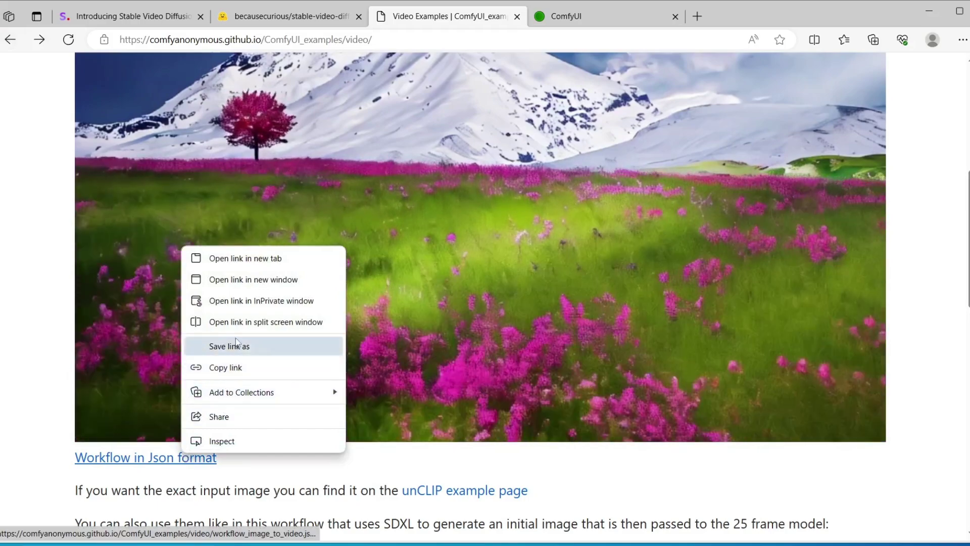
left_click(224, 346)
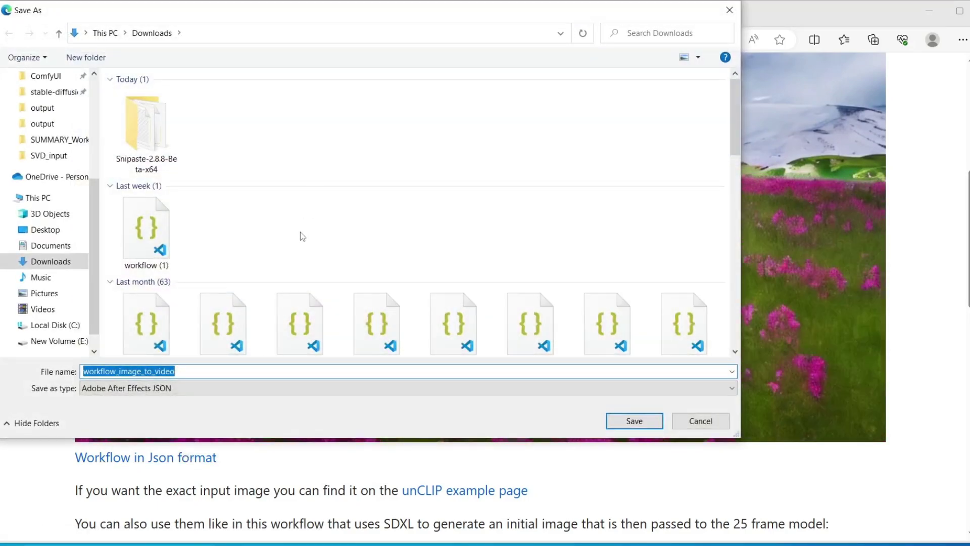
left_click(625, 421)
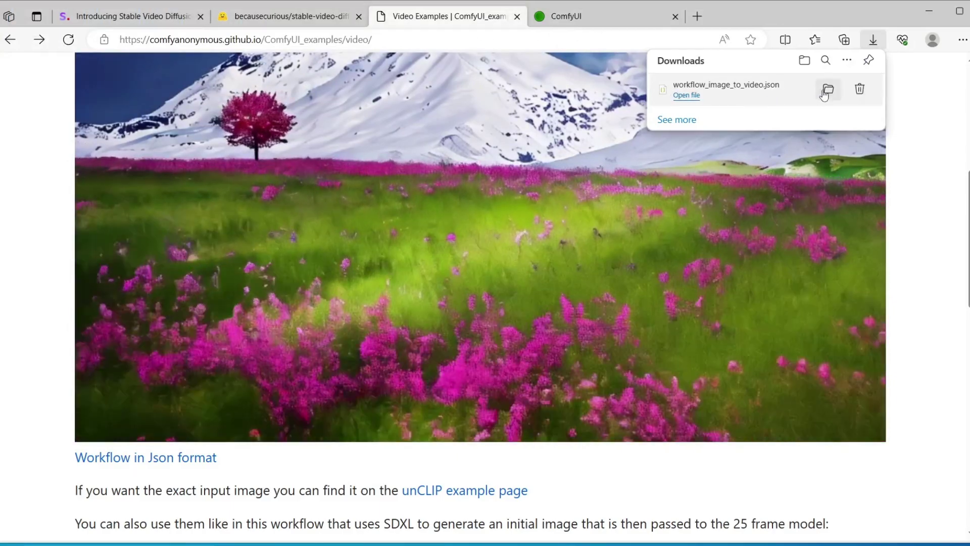
left_click(828, 89)
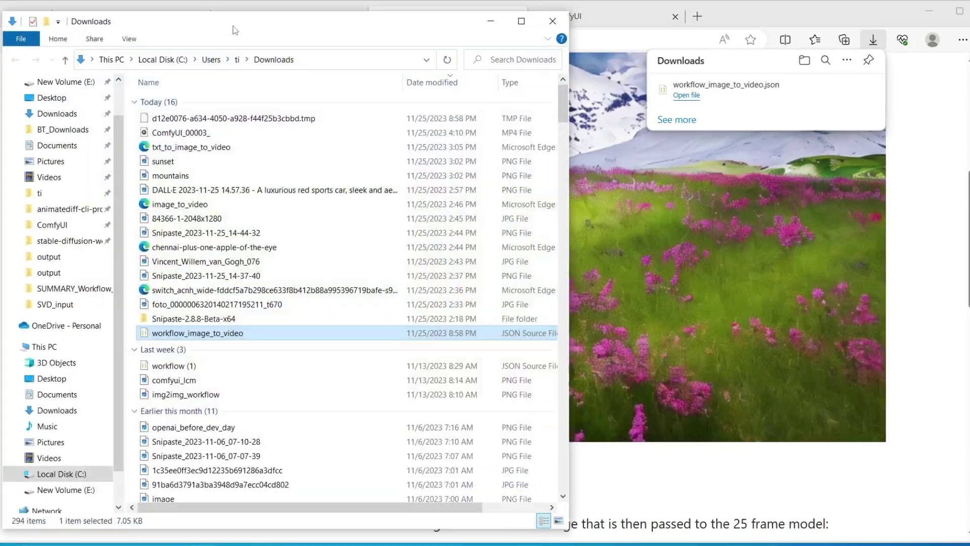
key("alt+Tab")
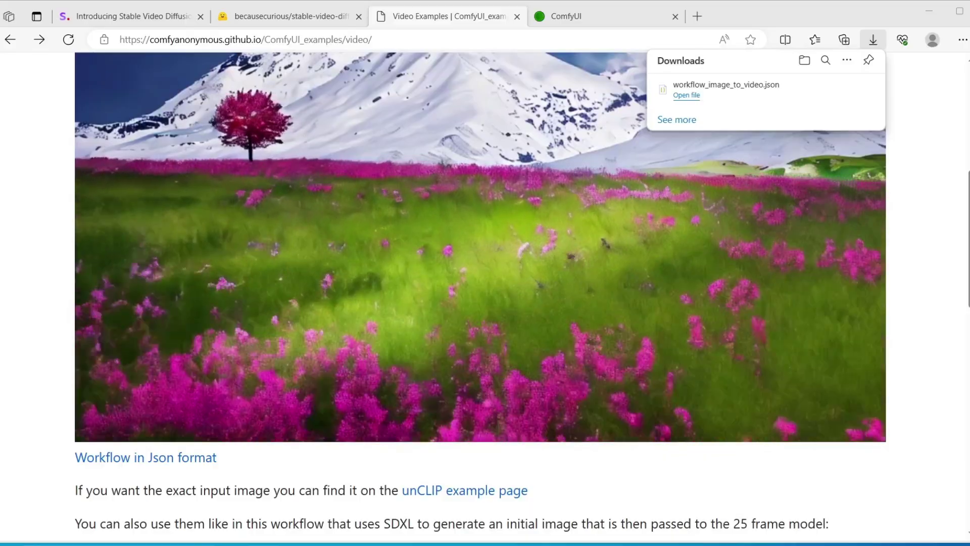
left_click(625, 19)
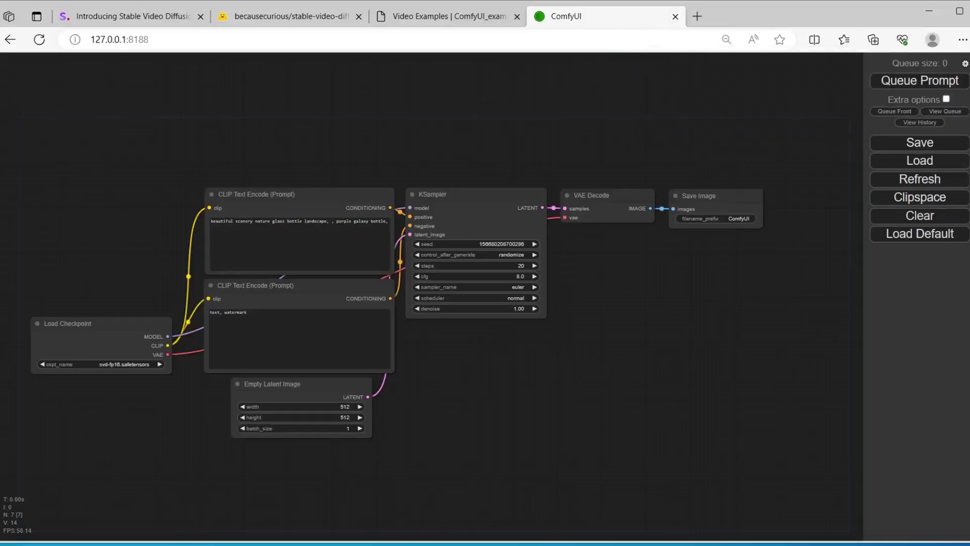
Step: Drop workflow_image_to_video onto the ComfyUI canvas and zoom in on the Image to Video graph
left_click_drag(968, 304, 521, 328)
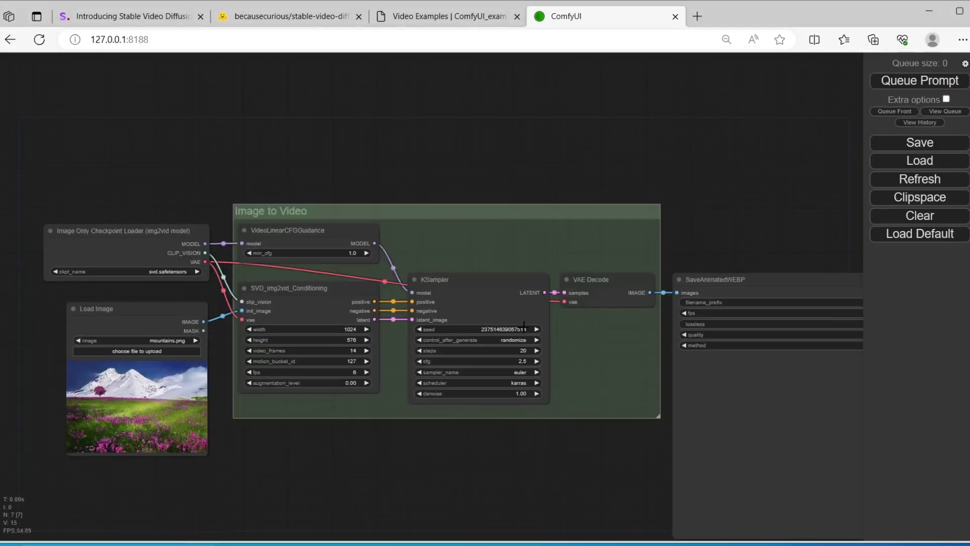
scroll(469, 305, "down", 1)
left_click_drag(292, 261, 316, 213)
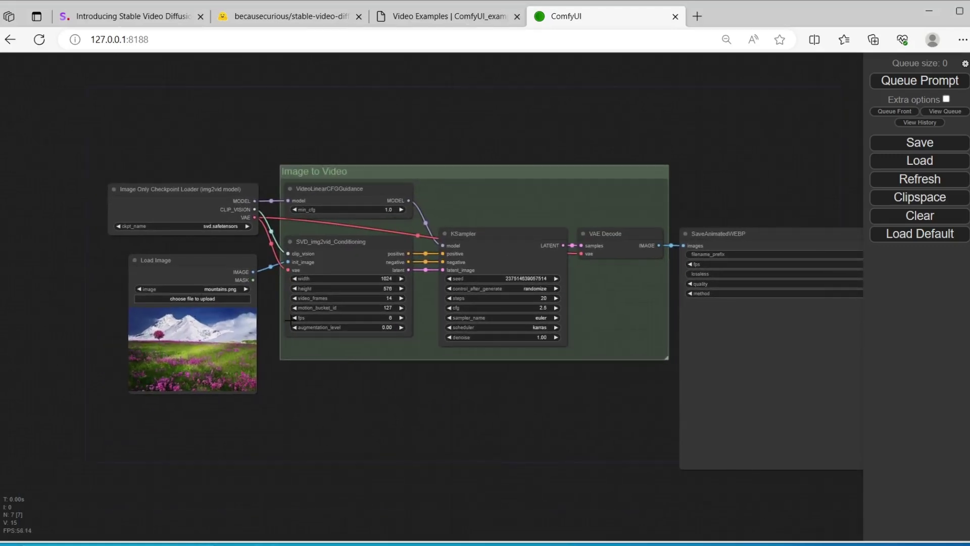
scroll(375, 368, "up", 6)
left_click_drag(341, 383, 556, 463)
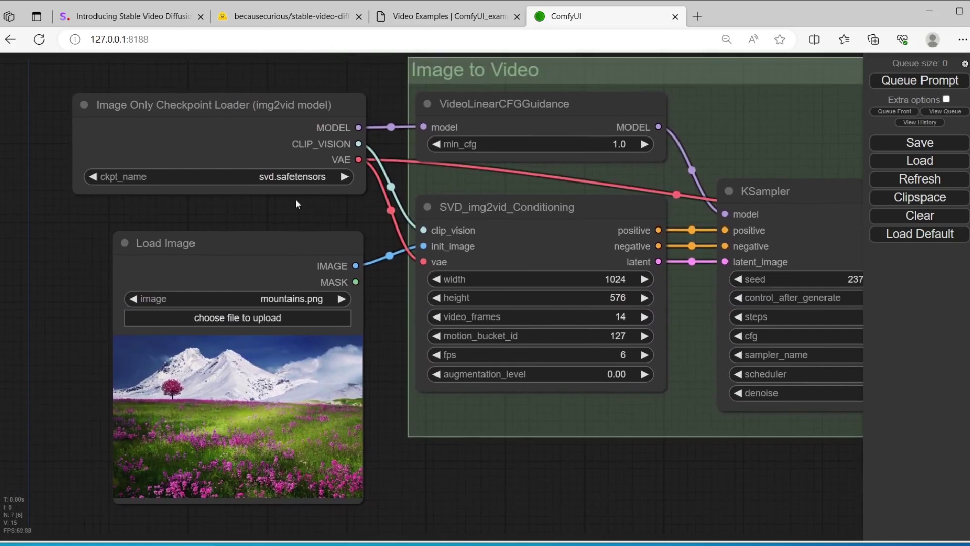
Step: Choose the svd-fp16.safetensors checkpoint and fit the whole workflow in view
left_click(271, 177)
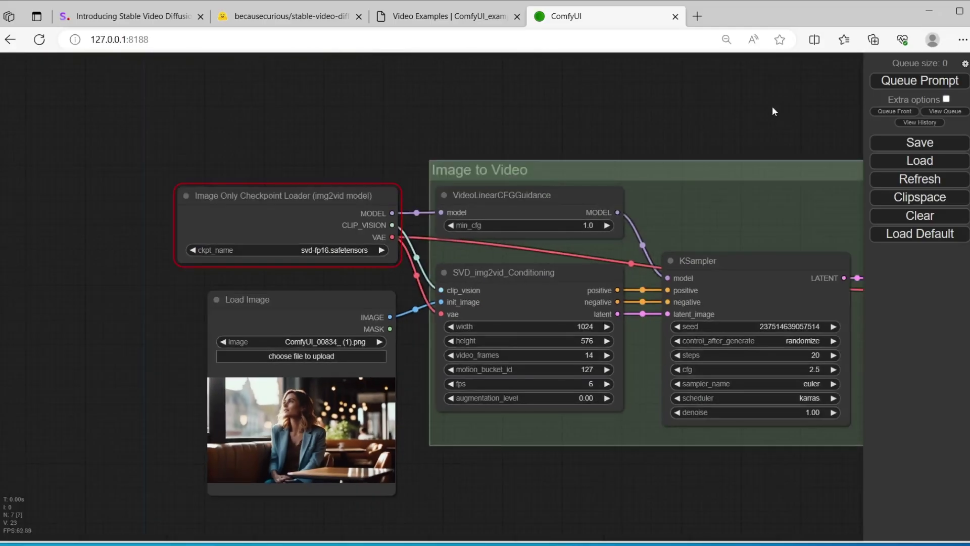
left_click_drag(772, 107, 533, 92)
scroll(550, 86, "down", 3)
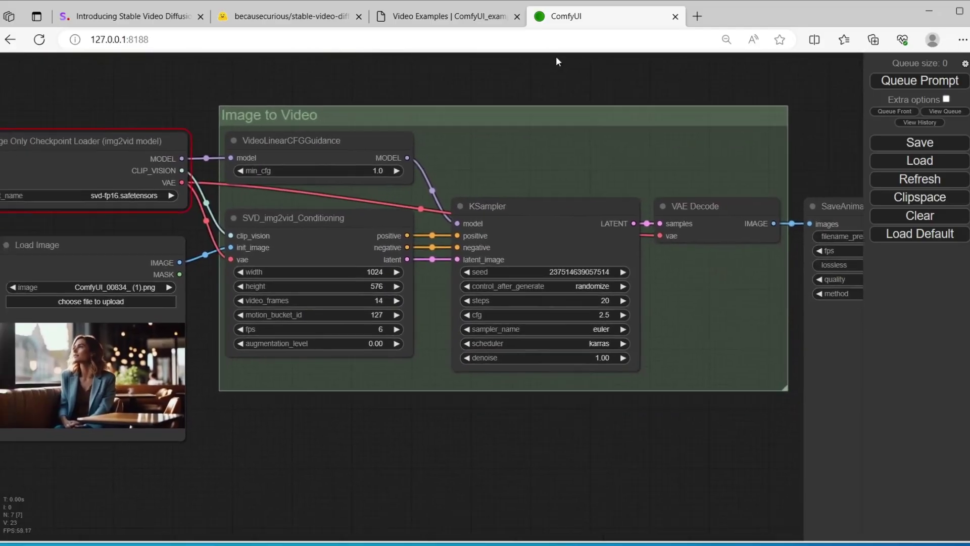
left_click_drag(503, 409, 397, 394)
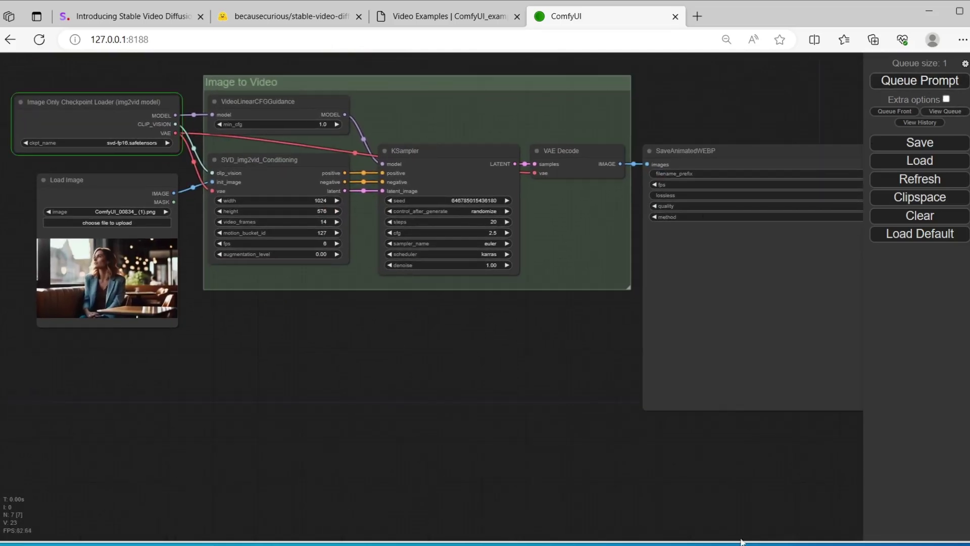
Step: Arrange Task Manager's GPU view beside the console to monitor the video render
key("ctrl+shift+Escape")
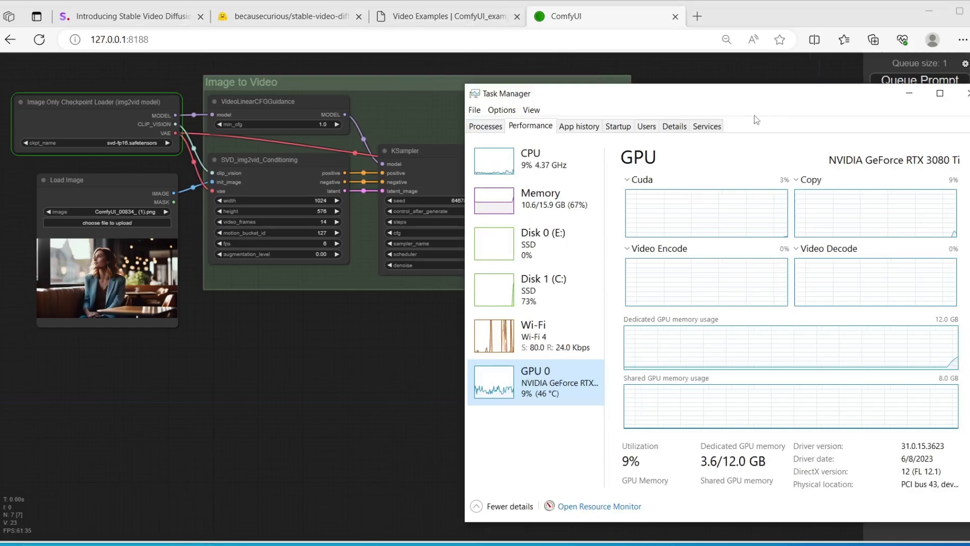
left_click_drag(751, 88, 751, 138)
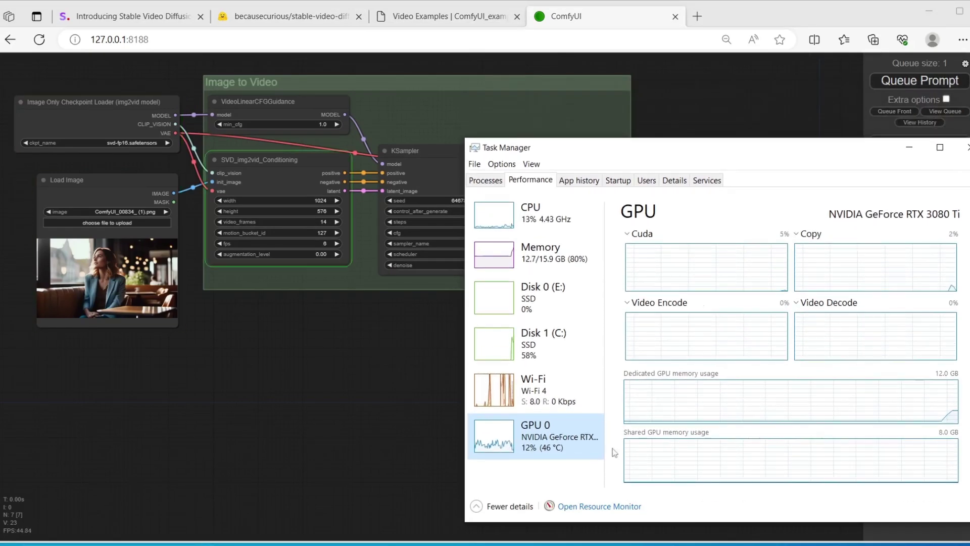
key("alt+Tab")
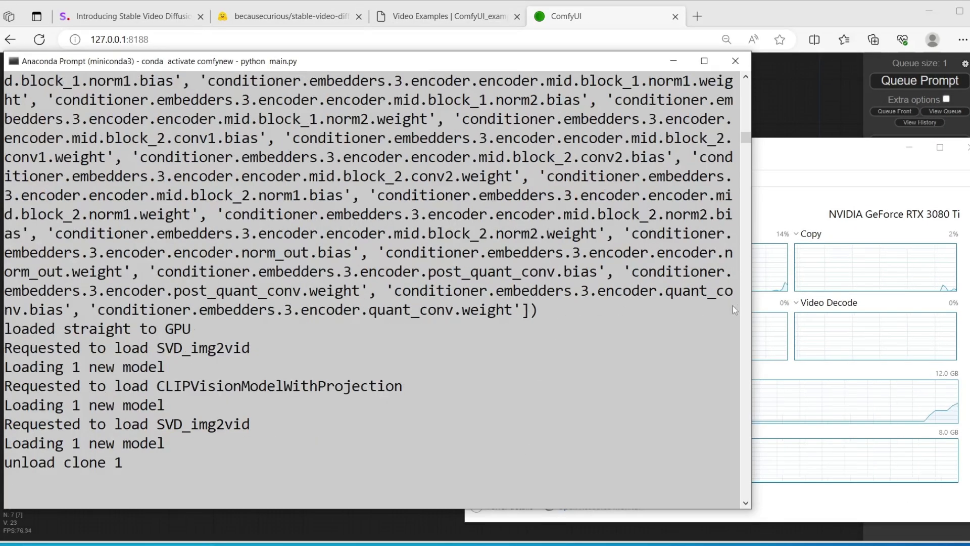
left_click_drag(751, 293, 696, 298)
left_click_drag(786, 153, 662, 47)
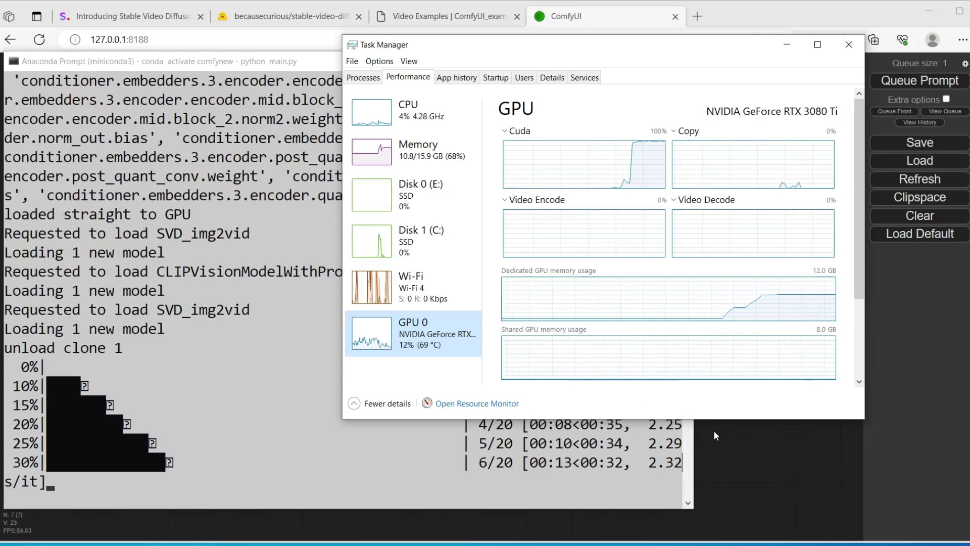
left_click_drag(721, 422, 721, 454)
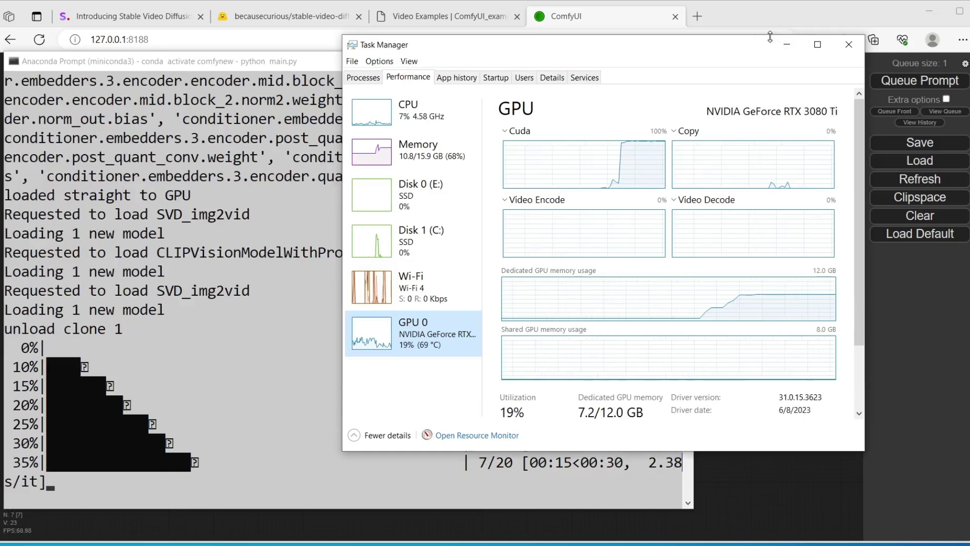
left_click_drag(769, 35, 771, 8)
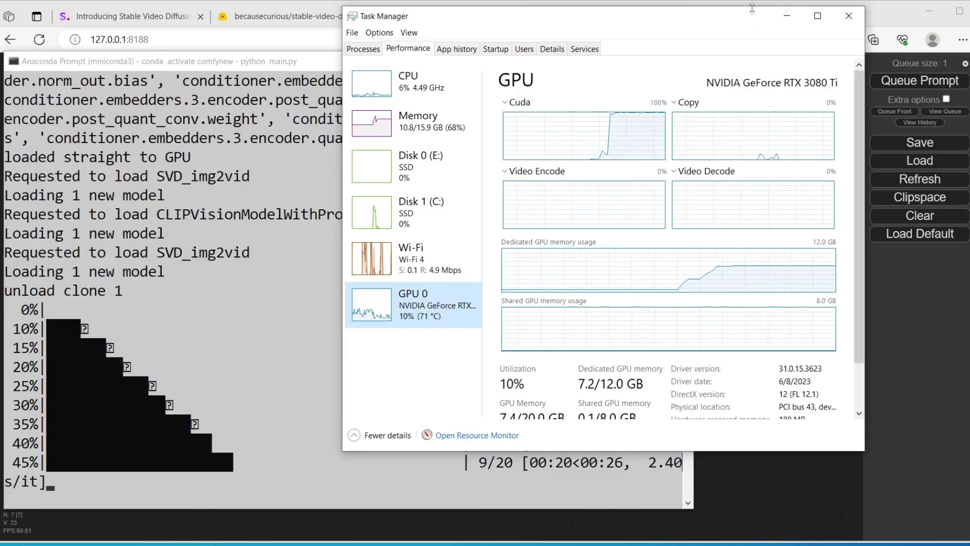
left_click_drag(754, 7, 754, 1)
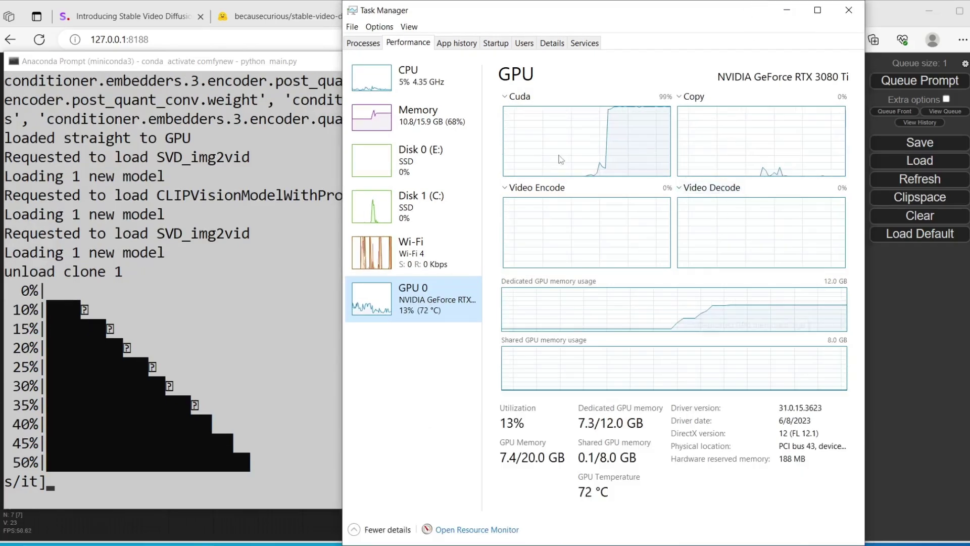
left_click_drag(614, 13, 629, 14)
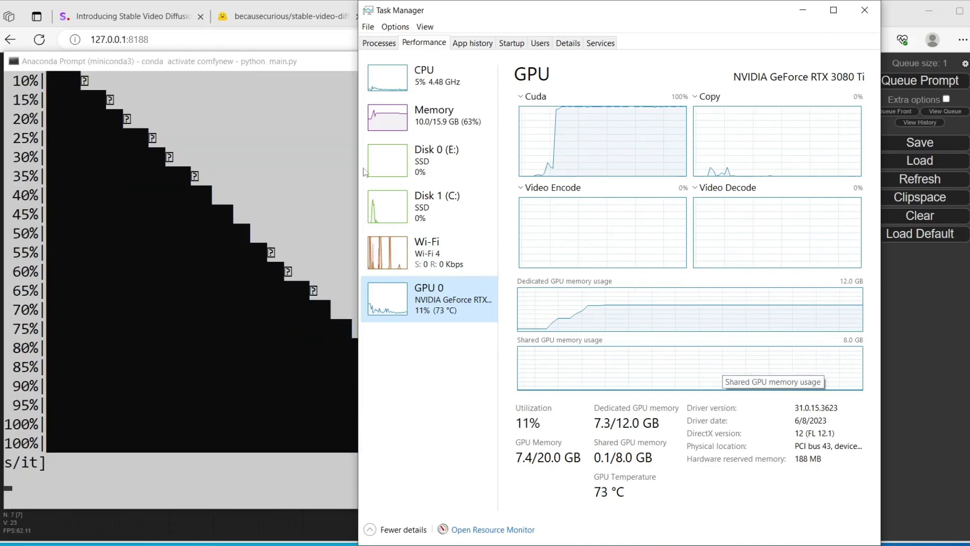
Step: Once the render completes in 59.27 seconds, return to ComfyUI and centre the animated WEBP output
left_click(311, 61)
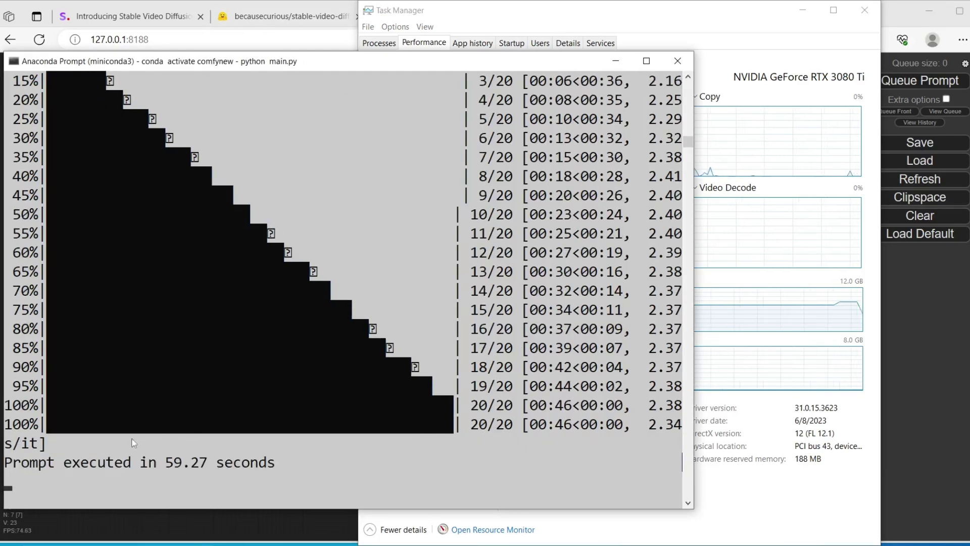
left_click(800, 13)
left_click(801, 12)
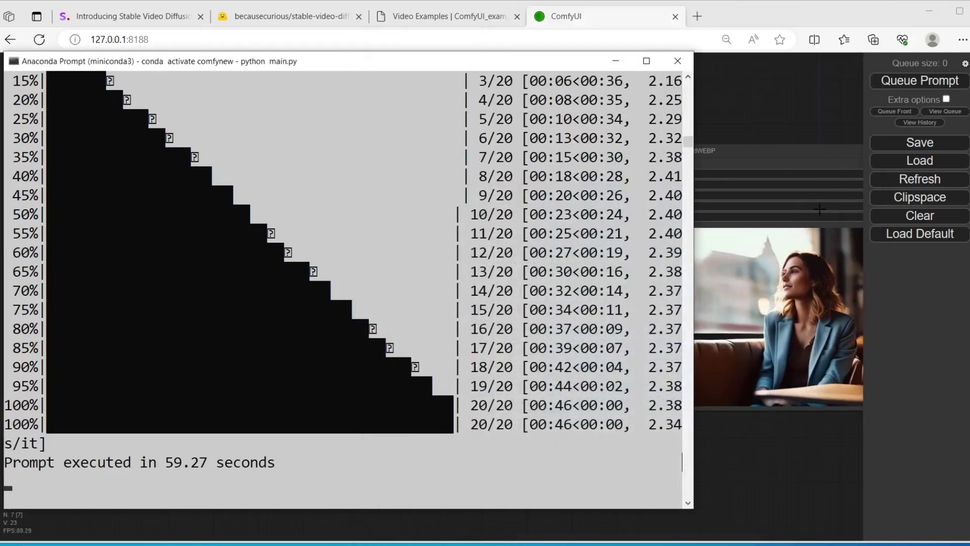
left_click(800, 150)
left_click_drag(801, 150, 427, 126)
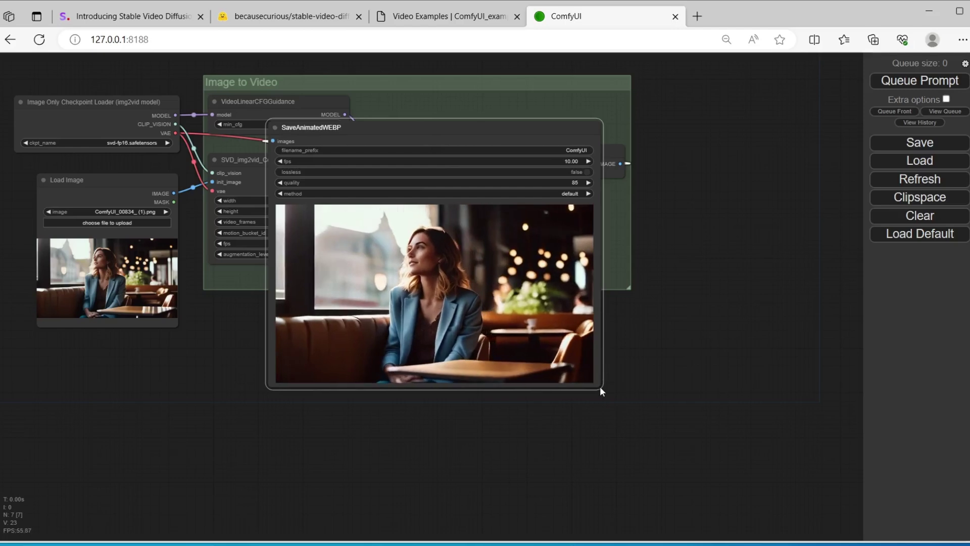
Step: Place the SaveAnimatedWEBP node right of Load Image, clear of VAE Decode and the conditioning node
scroll(172, 356, "up", 2)
left_click_drag(172, 356, 265, 420)
scroll(273, 399, "up", 1)
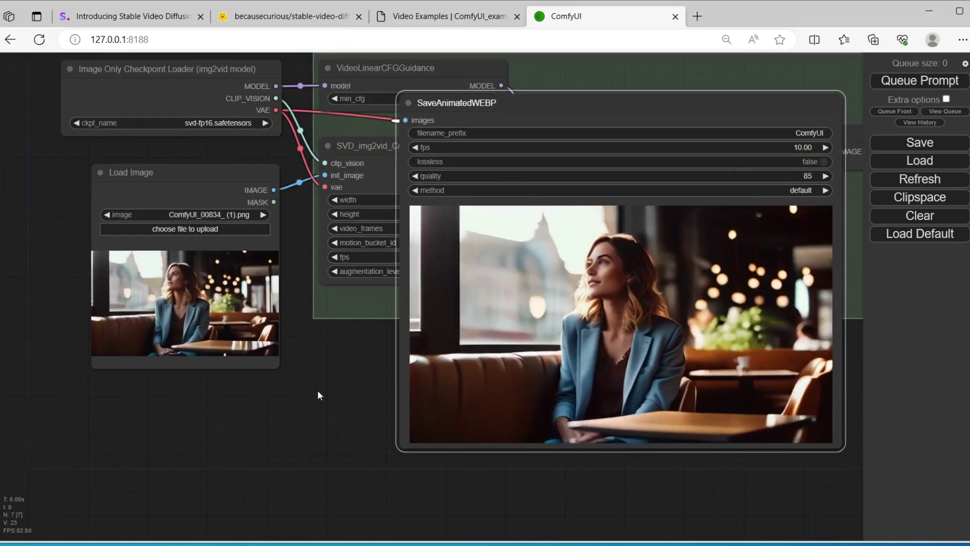
left_click_drag(317, 390, 286, 422)
left_click_drag(470, 126, 369, 131)
mouse_move(178, 225)
left_mouse_down()
mouse_move(172, 239)
mouse_move(177, 222)
left_mouse_up()
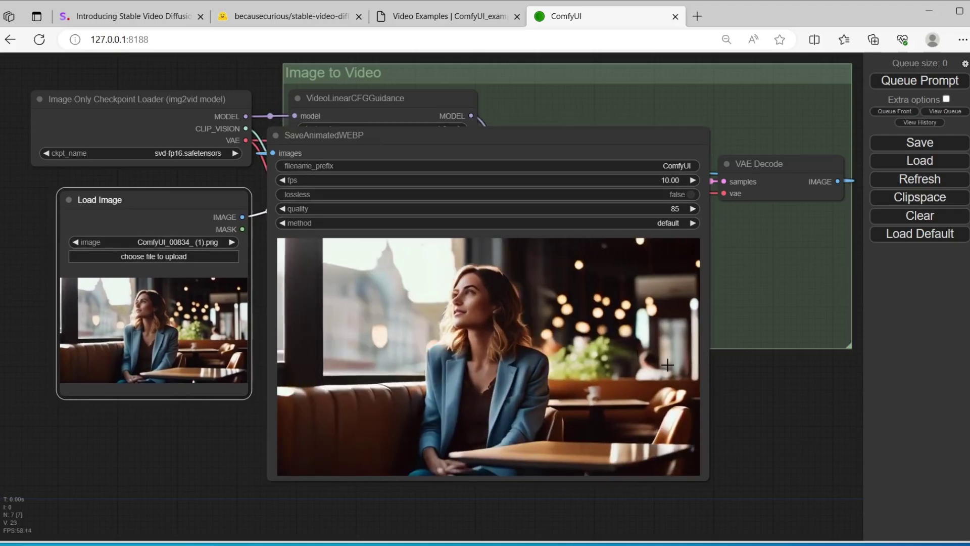
left_click_drag(649, 136, 762, 155)
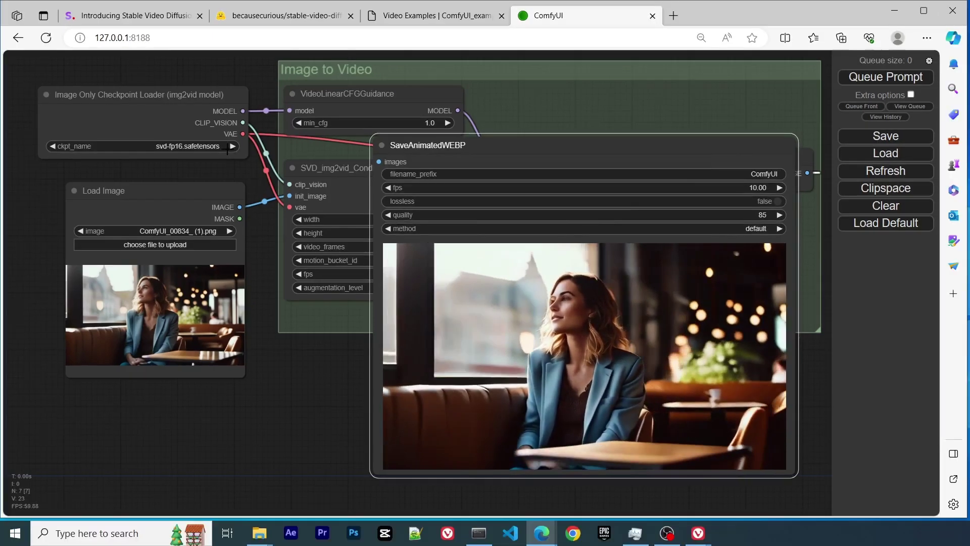
Step: Switch ckpt_name to svd_xt-fp16.safetensors and queue a new video generation
left_click(202, 147)
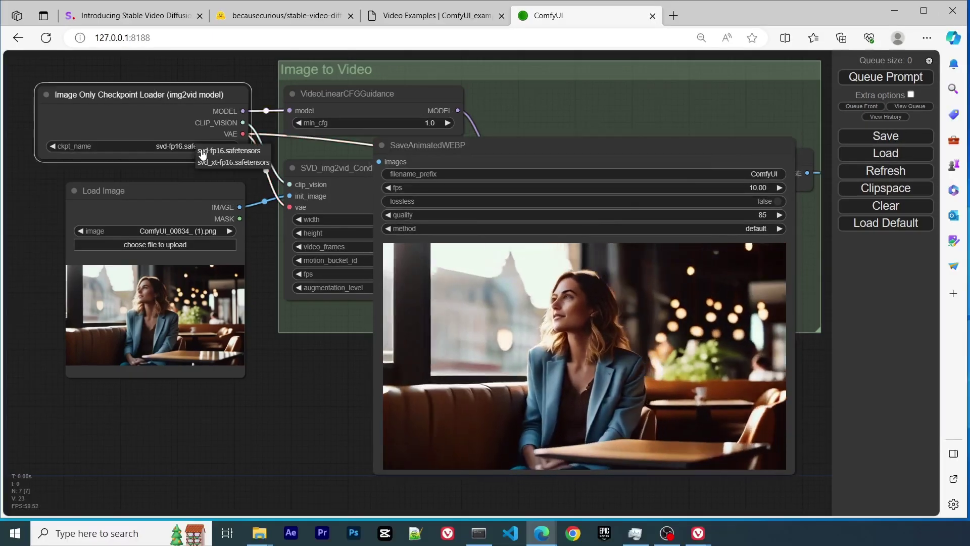
left_click(240, 163)
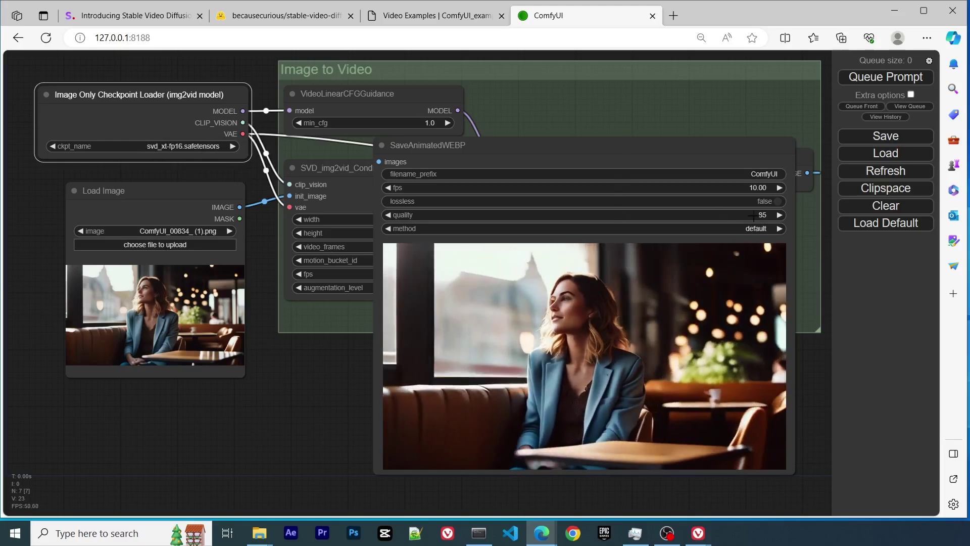
left_click_drag(794, 231, 784, 243)
left_click(885, 77)
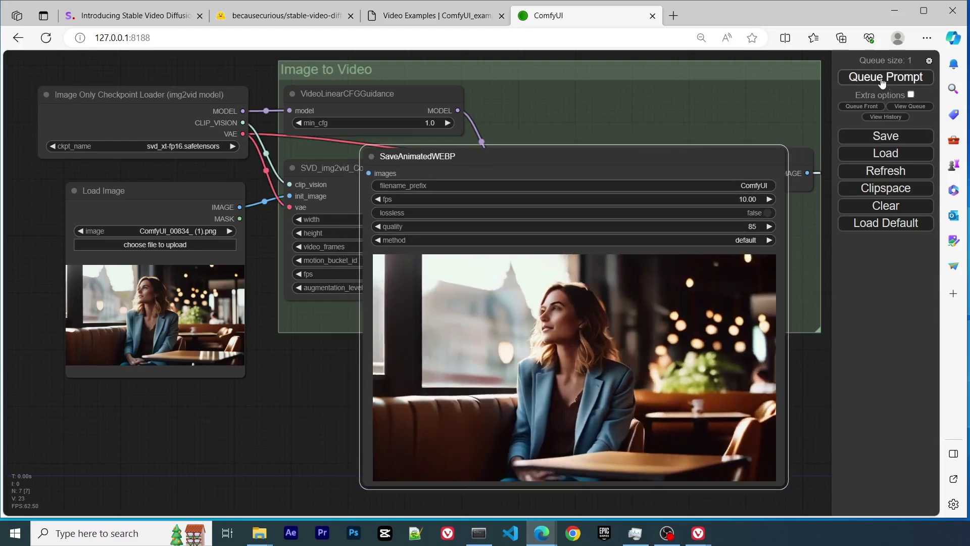
Step: Follow the svd_xt render to 20/20 in 61.02 seconds beside Task Manager, then return to ComfyUI
key("alt+Tab")
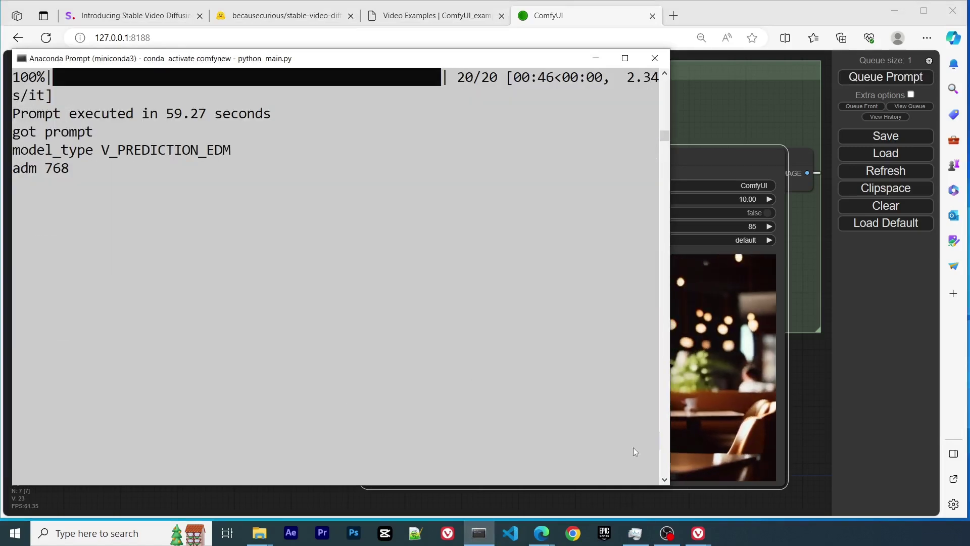
key("ctrl+shift+Escape")
left_click_drag(707, 15, 827, 15)
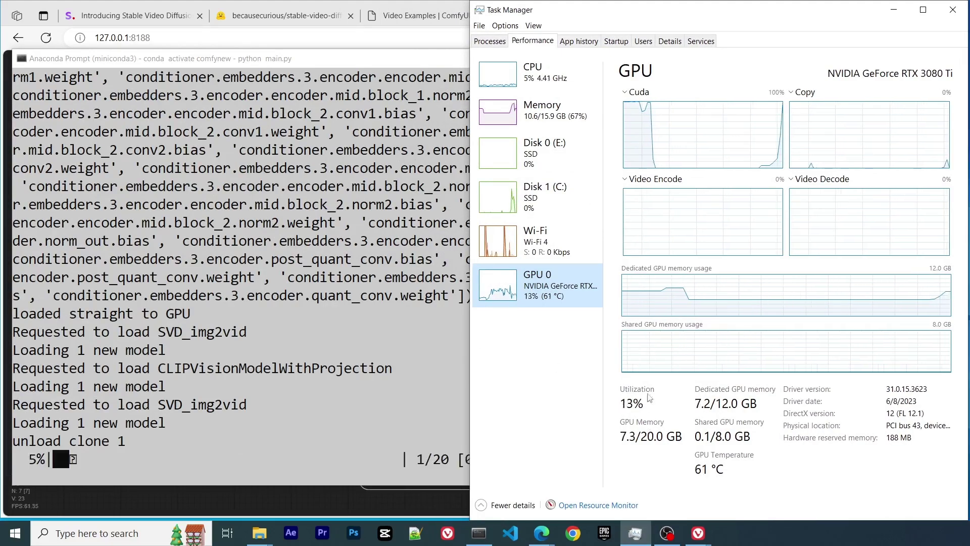
left_click_drag(470, 188, 565, 193)
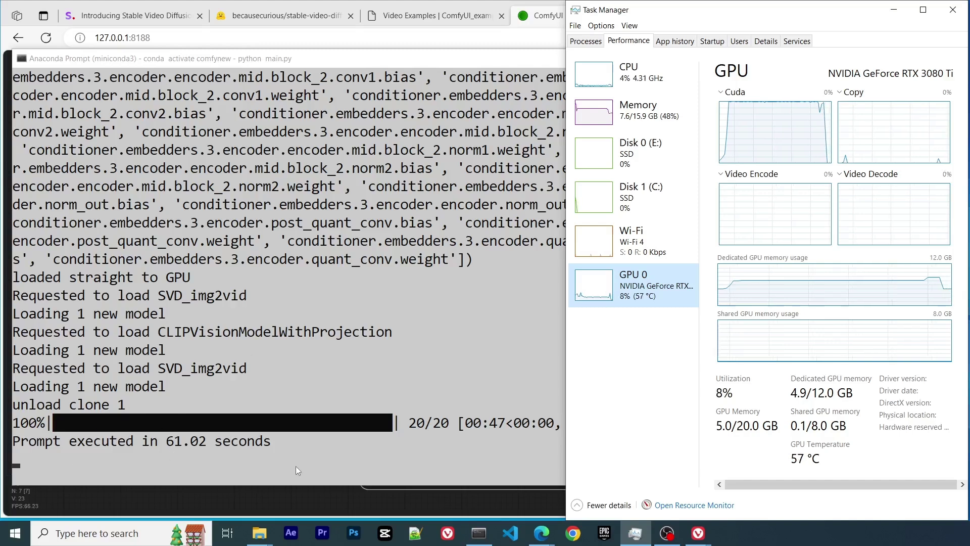
left_click(904, 14)
left_click_drag(723, 149, 662, 121)
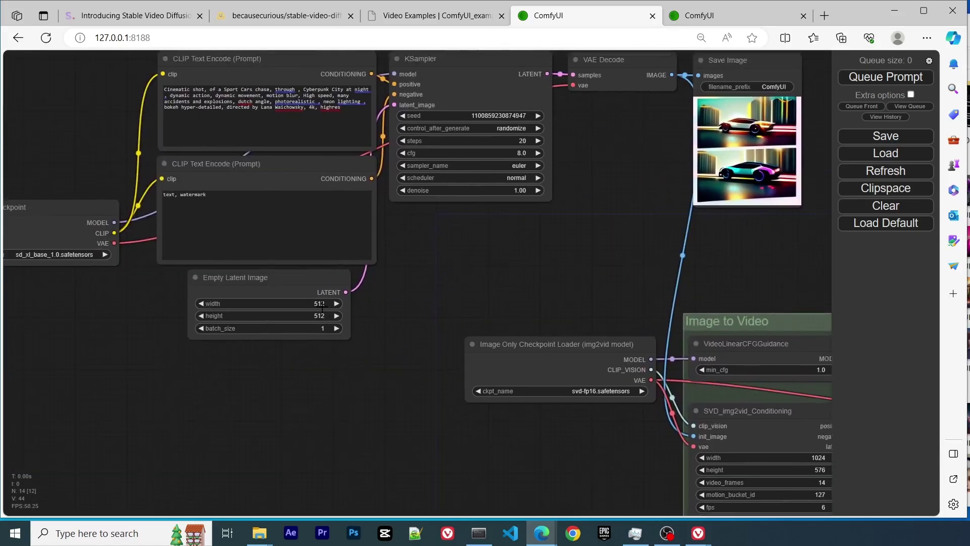
Step: Set the Empty Latent Image to width 1024 and height 576
left_click(322, 304)
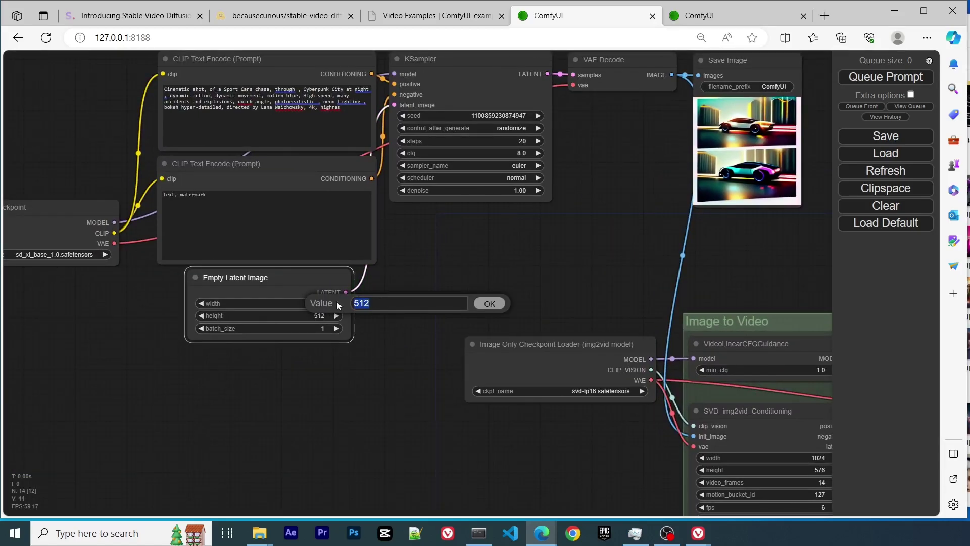
key("Return")
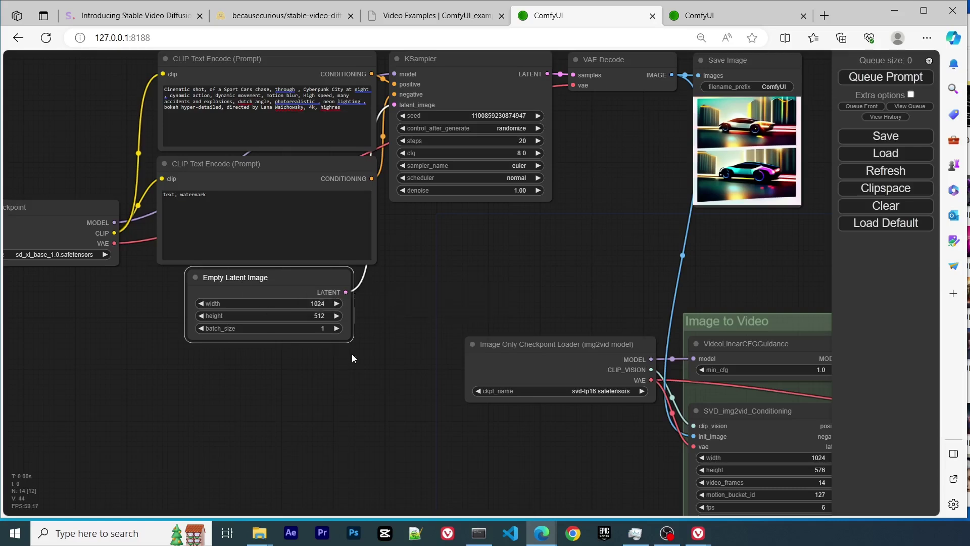
left_click(317, 316)
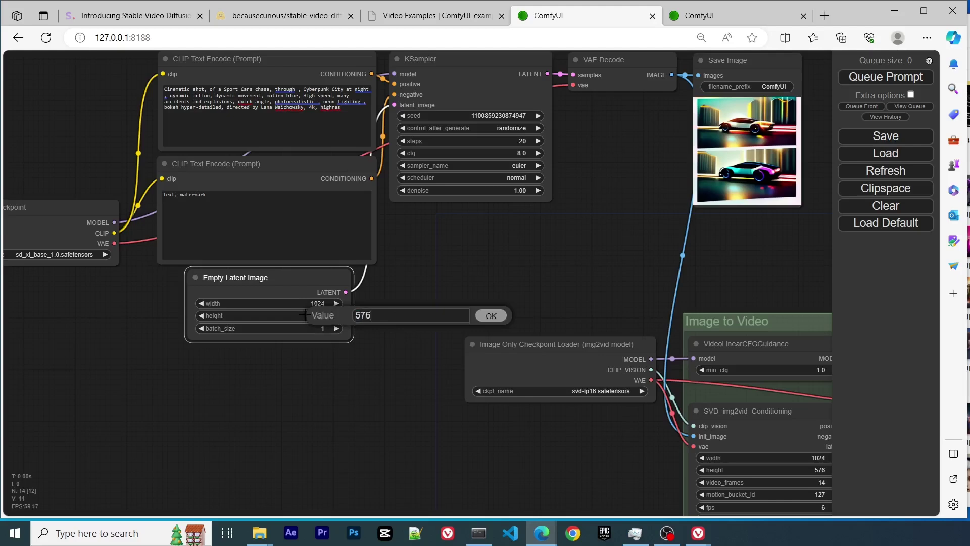
key("Return")
scroll(407, 301, "down", 4)
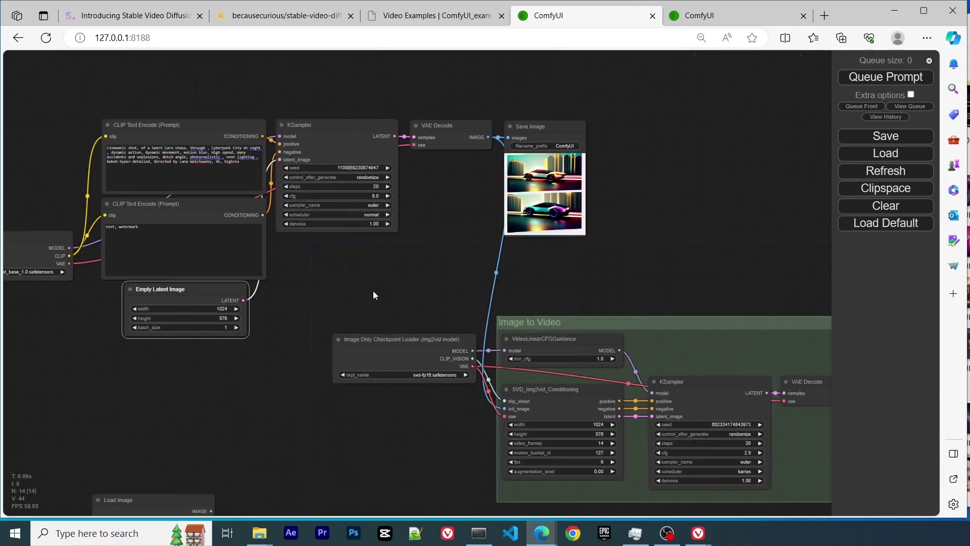
Step: Queue the SDXL-to-video workflow again to generate a new car
scroll(372, 303, "down", 1)
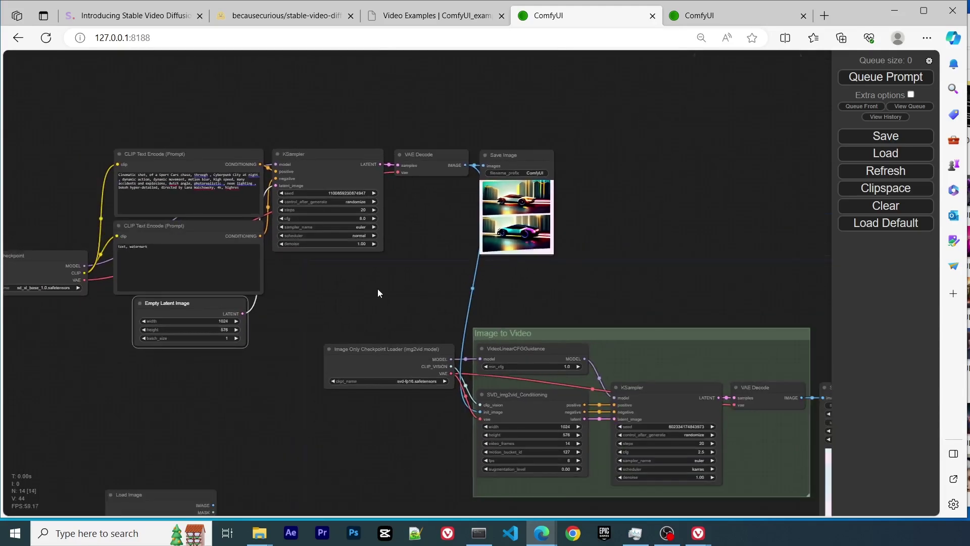
scroll(379, 290, "down", 3)
scroll(374, 292, "up", 1)
scroll(374, 292, "down", 1)
left_click_drag(374, 292, 347, 291)
scroll(325, 256, "down", 2)
scroll(323, 252, "up", 2)
left_click(888, 79)
Step: Bring up Anaconda Prompt and Task Manager to watch generation and GPU load
left_click_drag(686, 144, 673, 182)
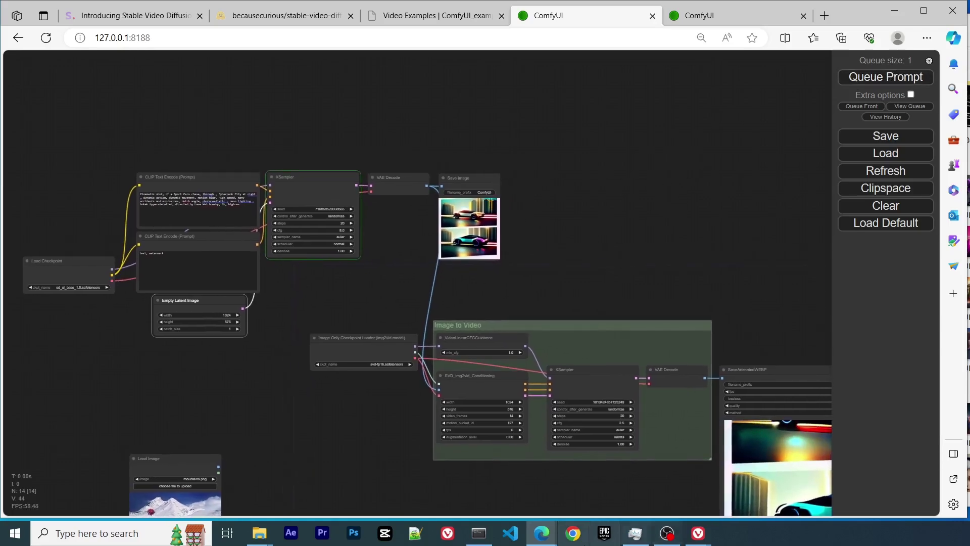
left_click(479, 533)
left_click(636, 533)
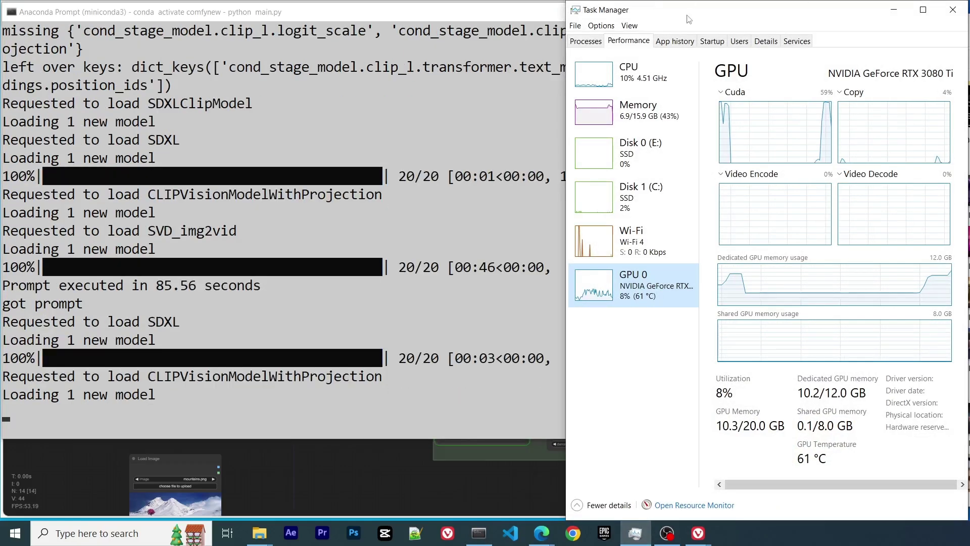
Step: Hide the console and Task Manager to check ComfyUI mid-run
left_click(534, 25)
left_click(591, 11)
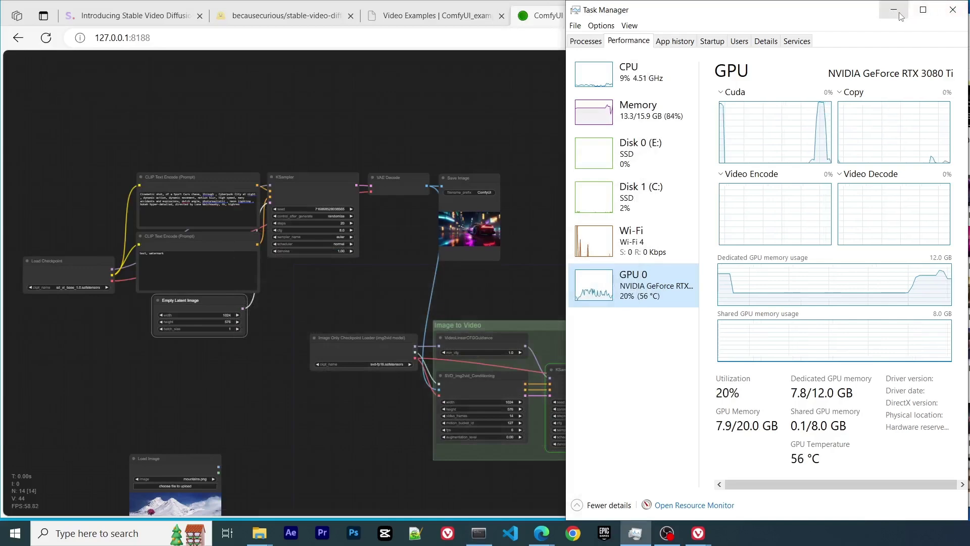
left_click(955, 11)
scroll(492, 221, "up", 5)
scroll(493, 221, "up", 5)
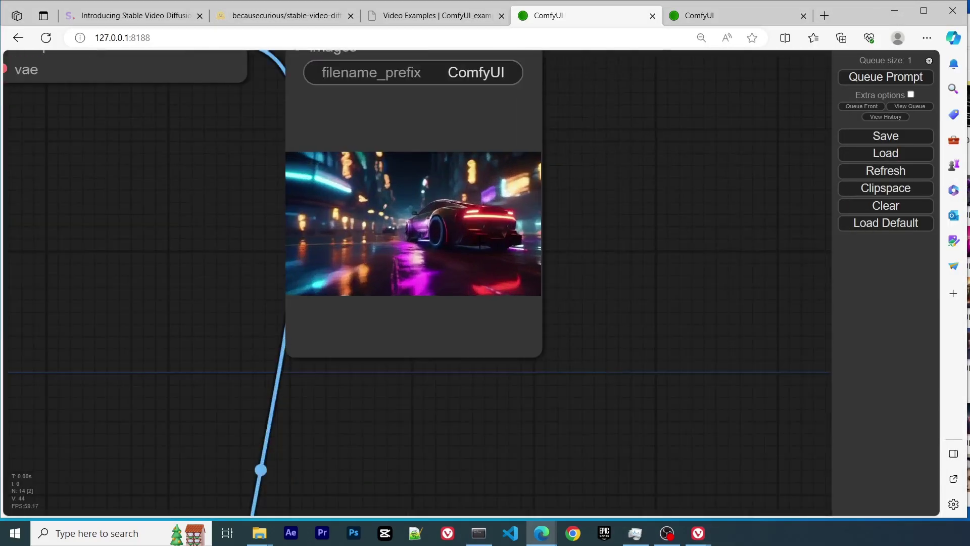
scroll(521, 292, "down", 6)
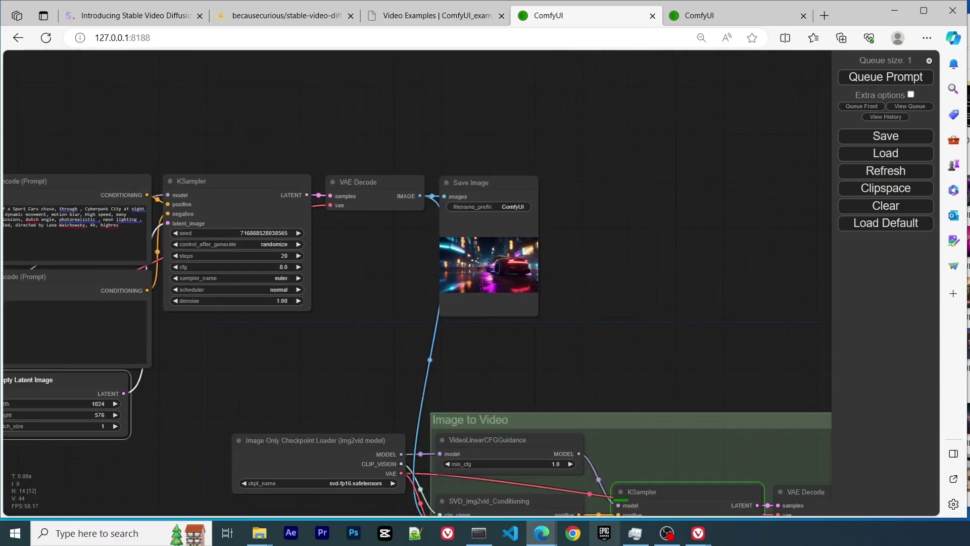
Step: Watch the console until 'Prompt executed in 63.79 seconds', then hide both monitors
left_click(478, 533)
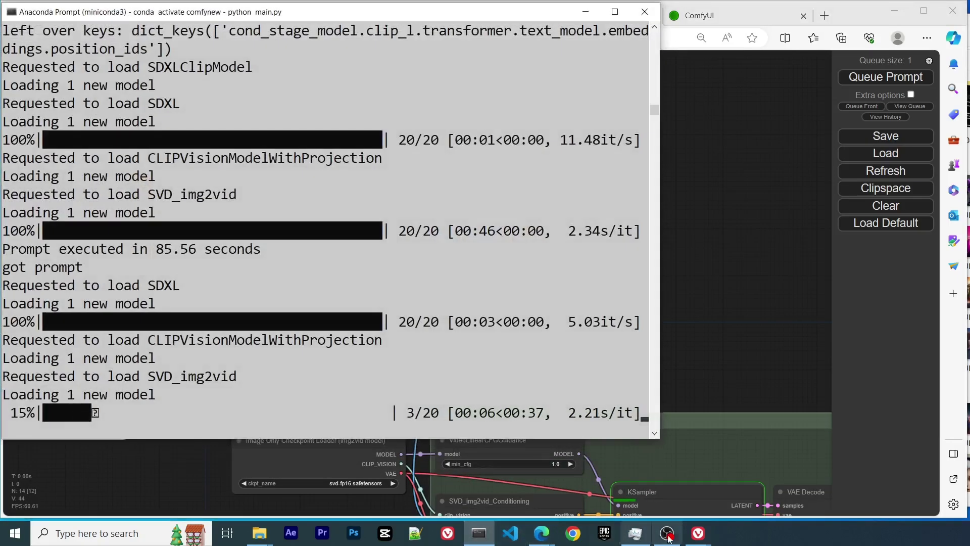
left_click(639, 537)
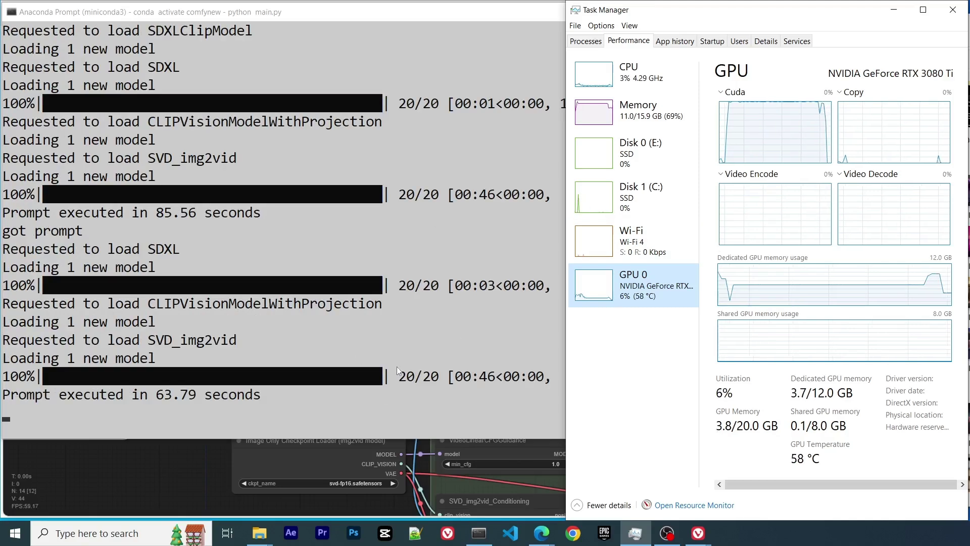
left_click(473, 377)
left_click_drag(440, 391, 458, 377)
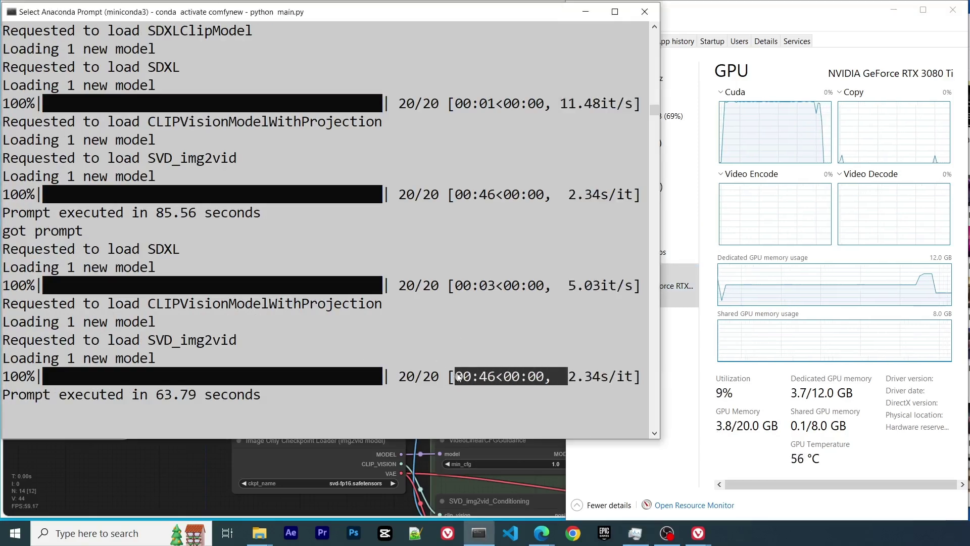
left_click(585, 12)
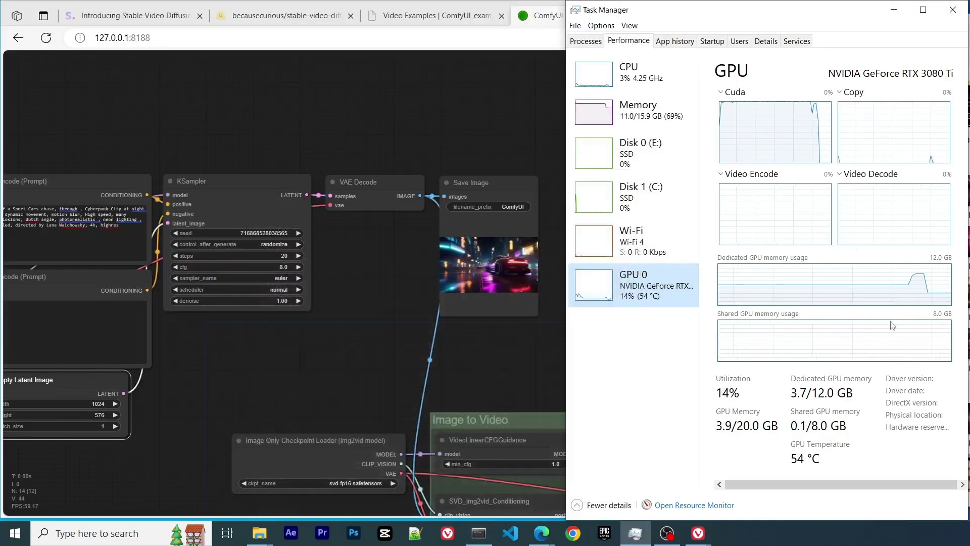
left_click(893, 12)
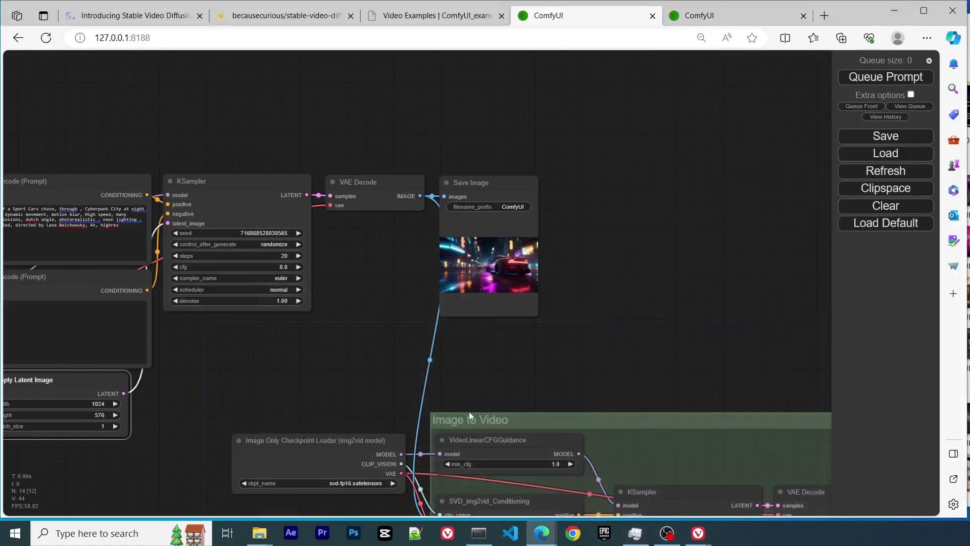
Step: Move the animated WEBP preview above the Image to Video group
left_click_drag(539, 365, 407, 265)
scroll(552, 343, "down", 5)
left_click_drag(664, 323, 485, 286)
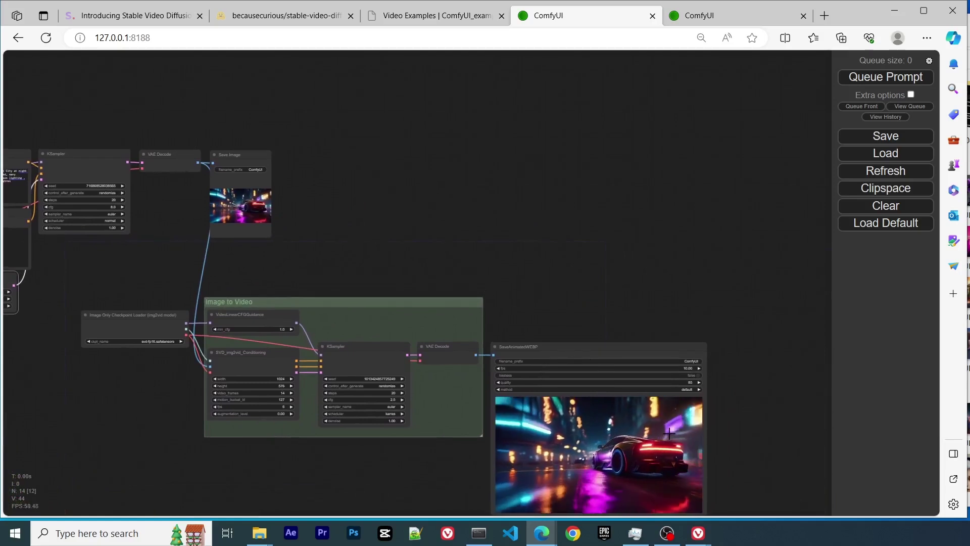
left_click_drag(753, 400, 744, 352)
scroll(740, 360, "up", 3)
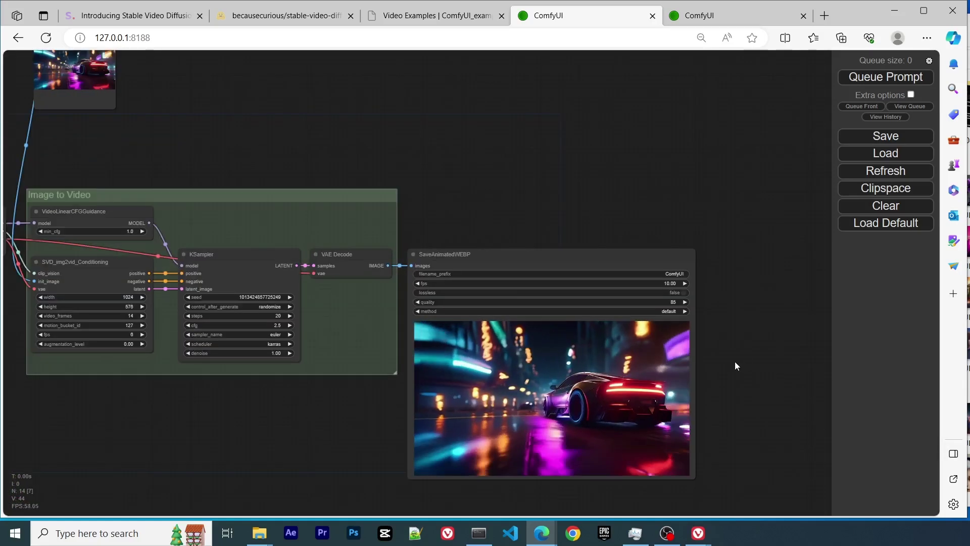
left_click_drag(415, 160, 495, 184)
left_click_drag(578, 275, 365, 76)
left_click_drag(646, 217, 776, 426)
left_click_drag(563, 310, 625, 251)
Step: Enlarge the Save Image node beside the WEBP preview and shrink SaveAnimatedWEBP
left_click_drag(313, 254, 338, 241)
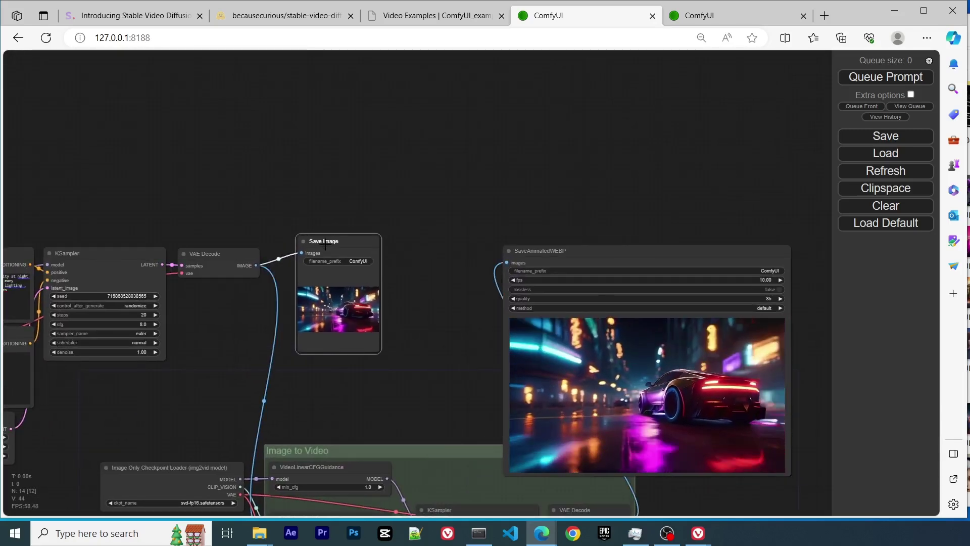
left_click_drag(380, 353, 495, 438)
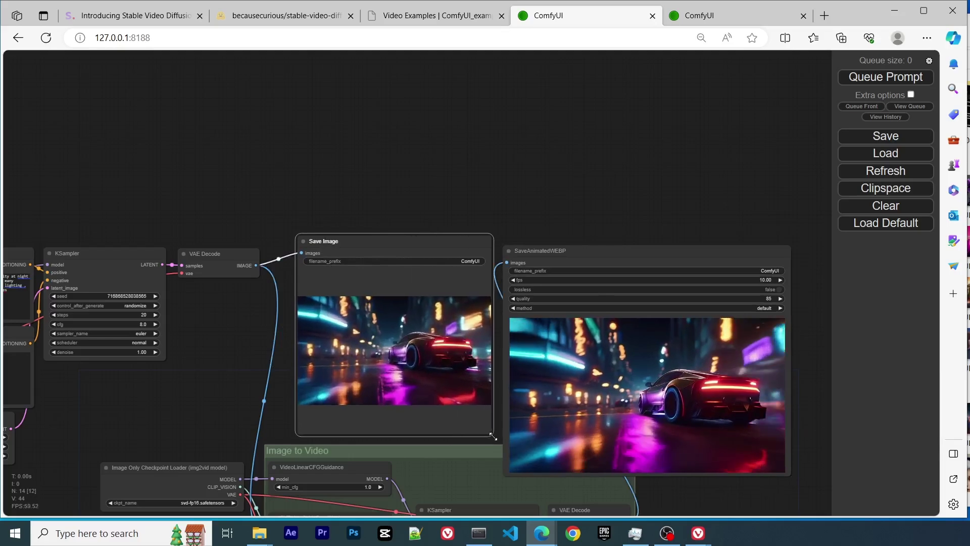
left_click_drag(418, 324, 412, 364)
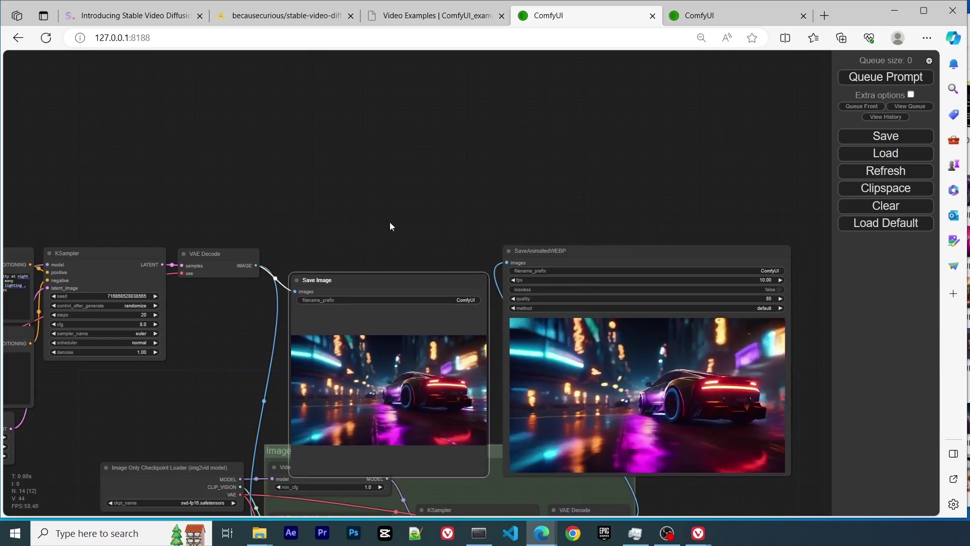
scroll(389, 221, "up", 3)
left_click_drag(445, 227, 245, 93)
left_click_drag(726, 426, 688, 412)
left_click_drag(603, 313, 608, 321)
left_click_drag(761, 353, 791, 374)
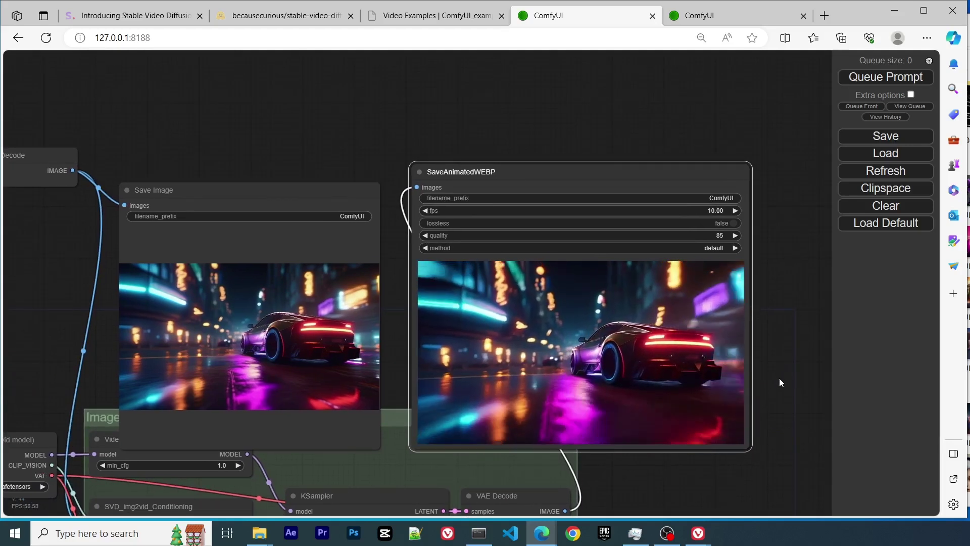
Step: Delete the unused Load Image node from the graph
left_click_drag(183, 153, 327, 173)
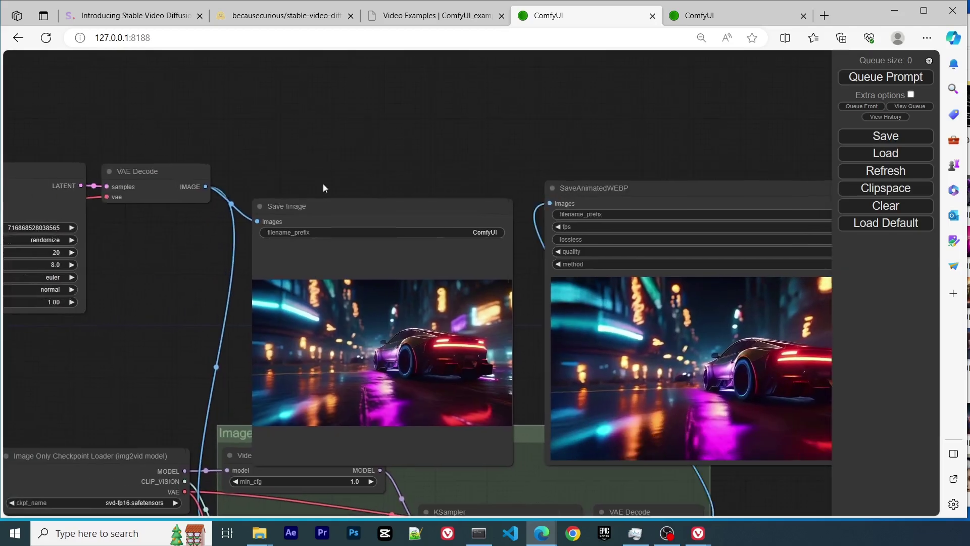
scroll(286, 297, "down", 3)
left_click_drag(169, 331, 557, 373)
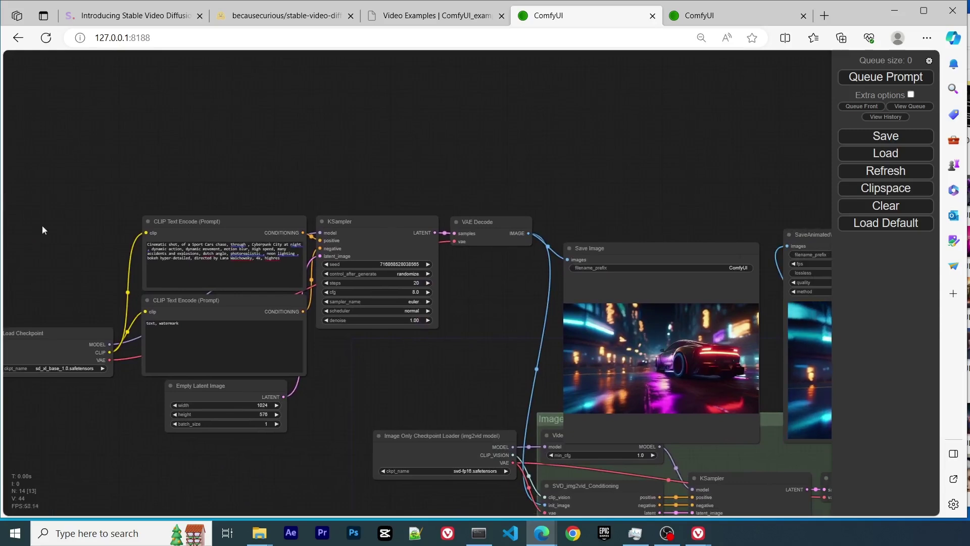
left_click_drag(476, 310, 41, 161)
mouse_move(250, 186)
left_mouse_down()
mouse_move(307, 211)
mouse_move(265, 189)
left_mouse_up()
left_click_drag(78, 178, 234, 308)
scroll(234, 307, "down", 3)
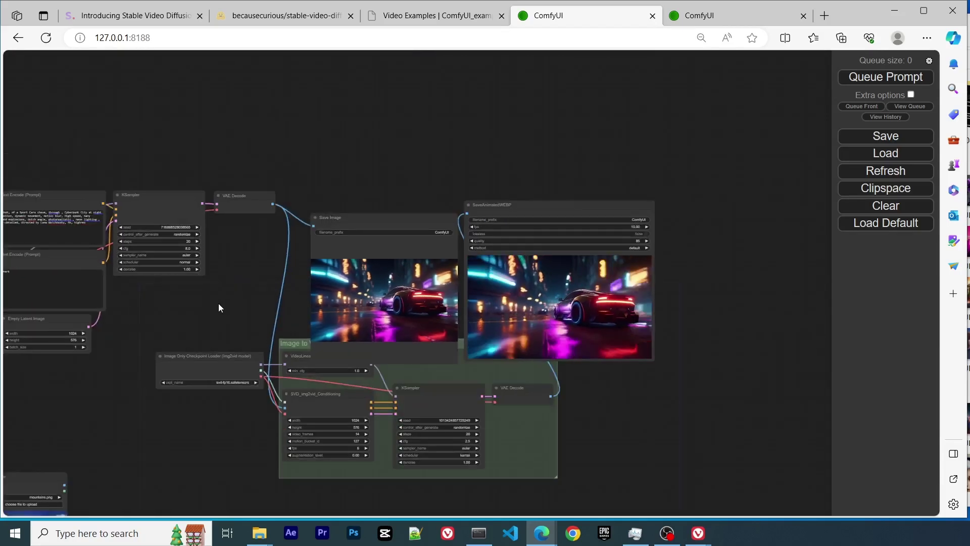
left_click(122, 479)
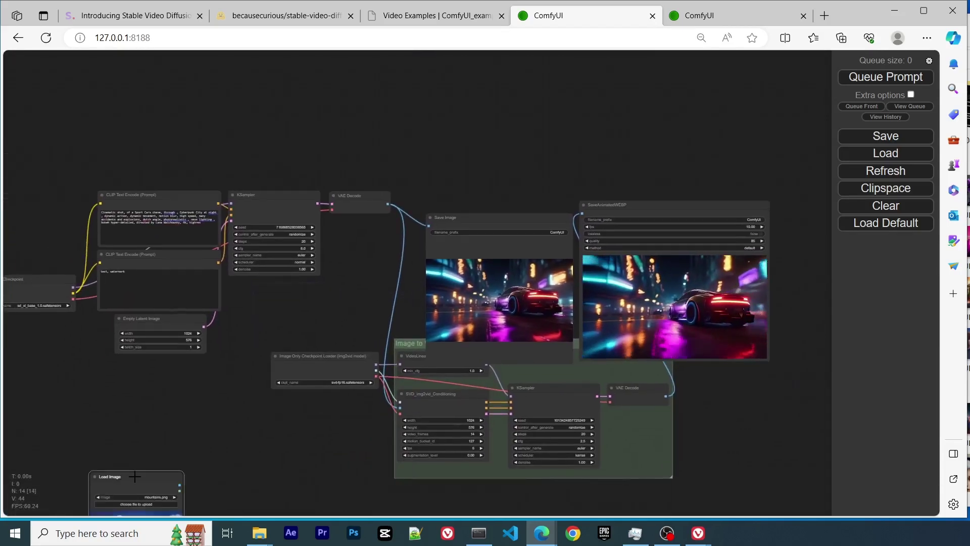
key("Delete")
left_click_drag(177, 447, 161, 427)
scroll(222, 413, "down", 1)
scroll(225, 410, "up", 1)
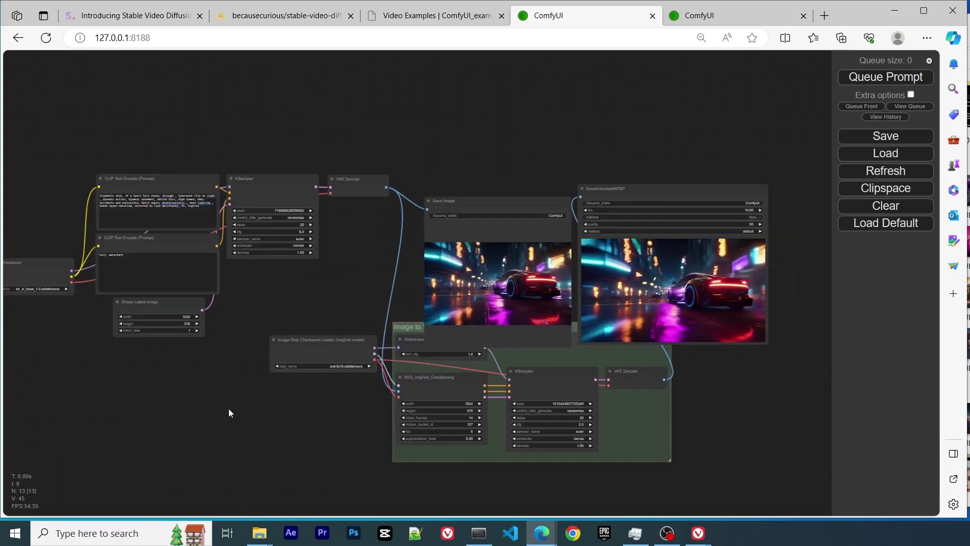
Step: Save the combined workflow to Downloads as sdxl_plus_svd.json
left_click(883, 136)
left_click(391, 100)
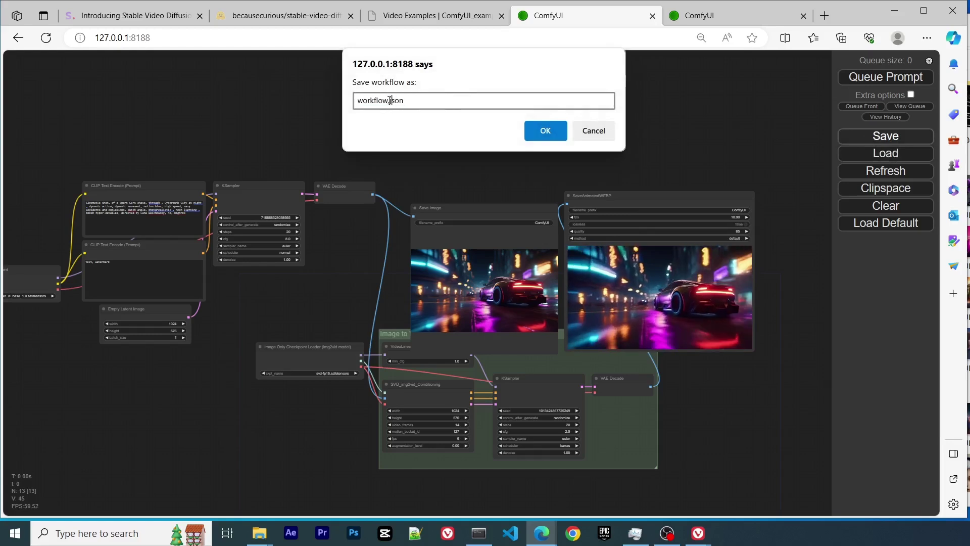
double_click(387, 100)
type("sdxl_")
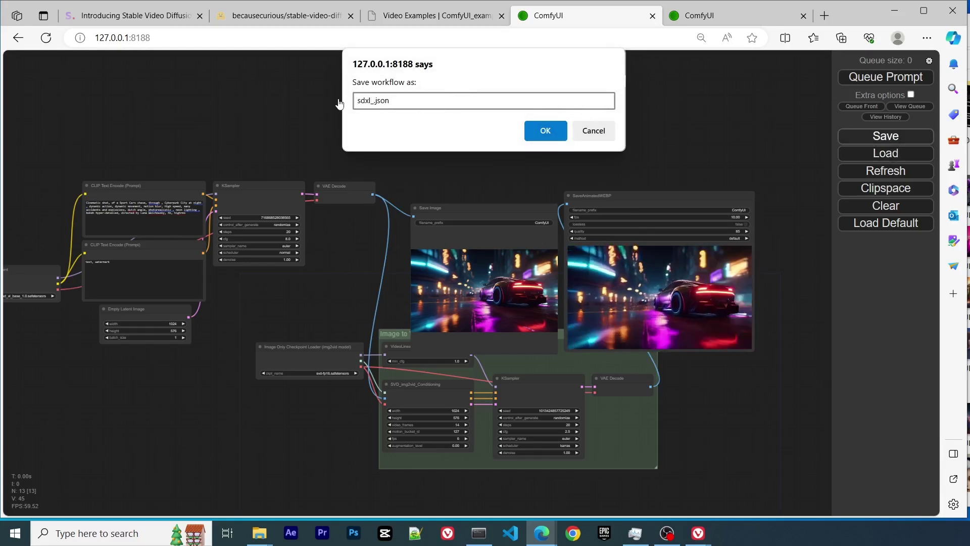
type("plus_")
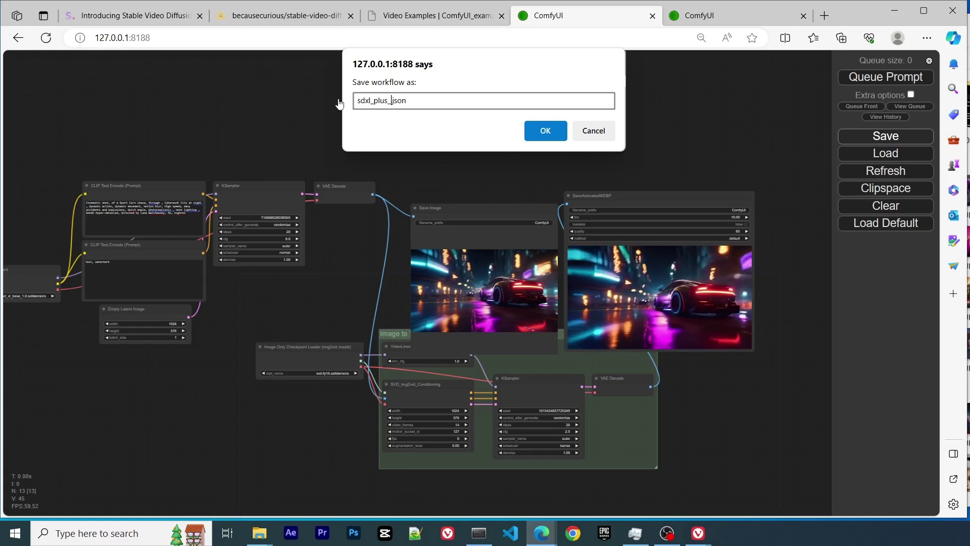
type("svd")
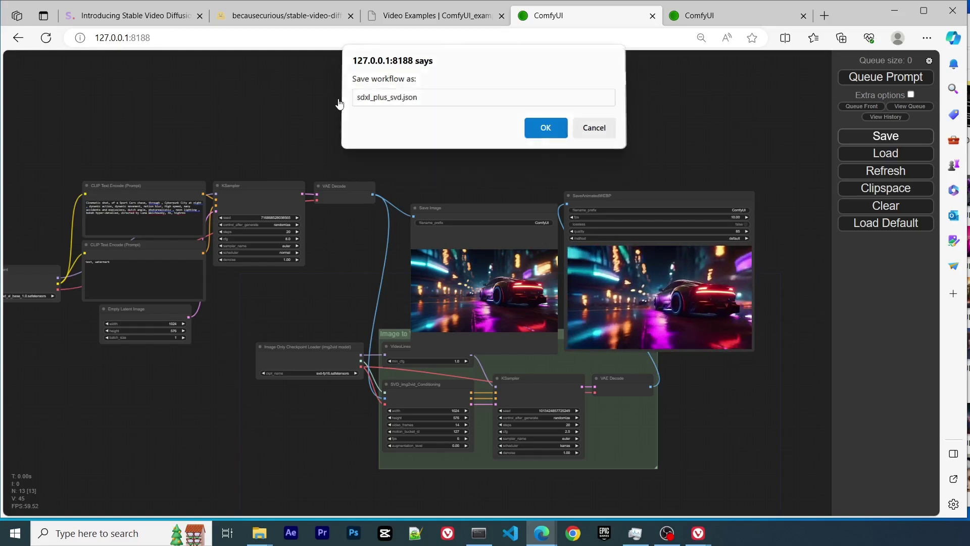
key("Return")
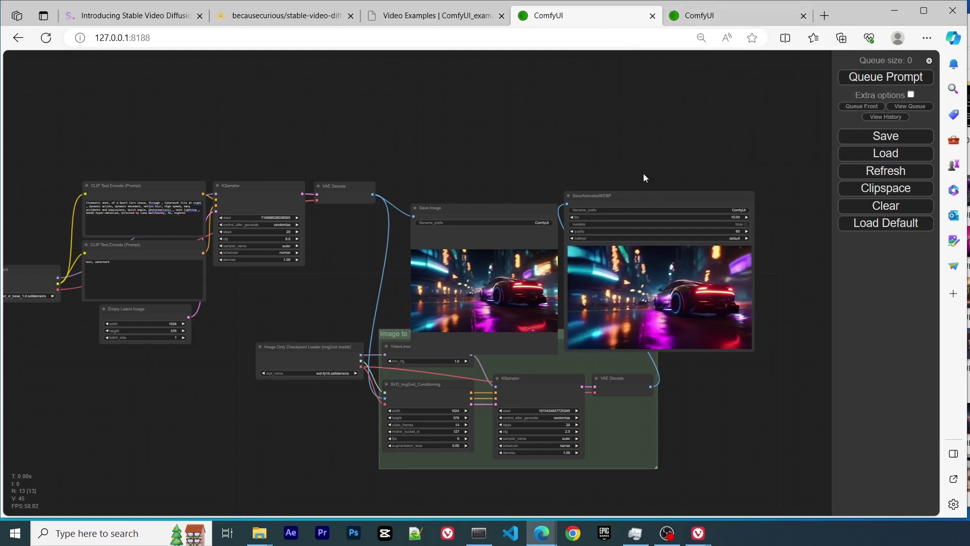
scroll(637, 172, "down", 2)
scroll(529, 144, "up", 1)
left_click_drag(529, 144, 524, 177)
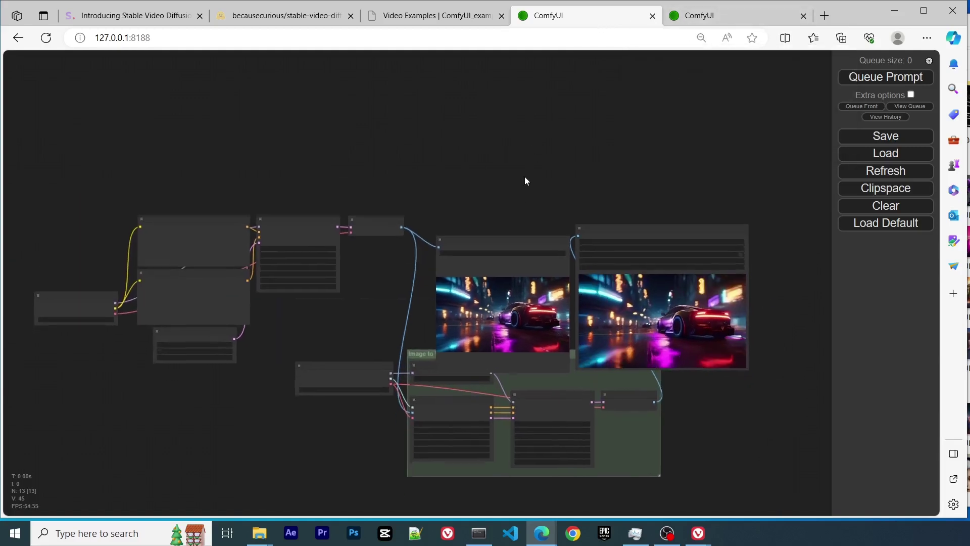